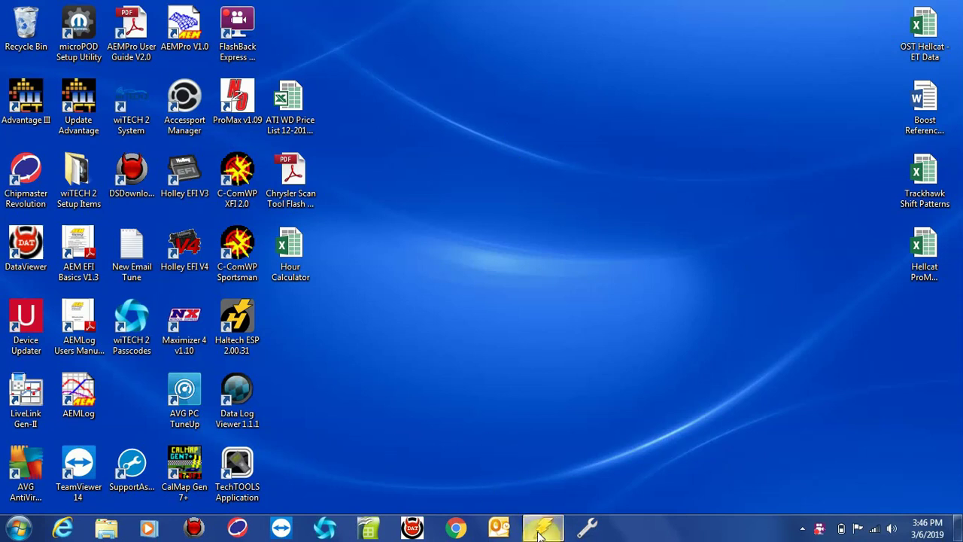
Step: Launch VCM Scanner, dismiss the beta warning, and connect to the 2018 Challenger SRT Hellcat
left_click(542, 529)
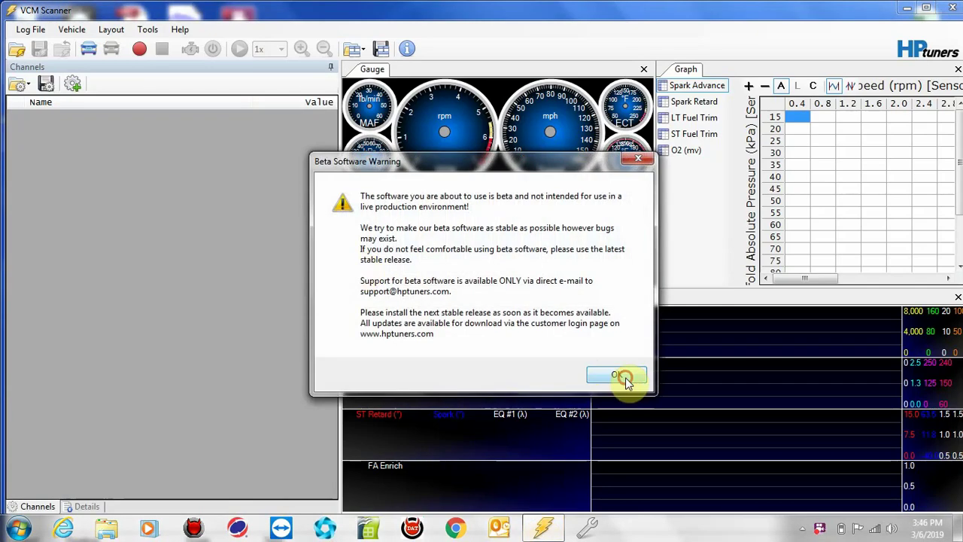
left_click(625, 380)
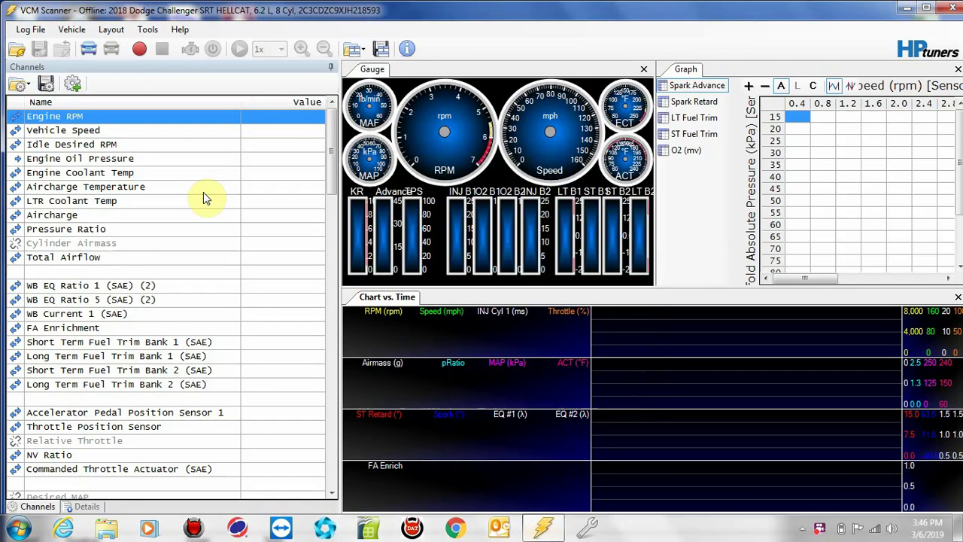
left_click(93, 49)
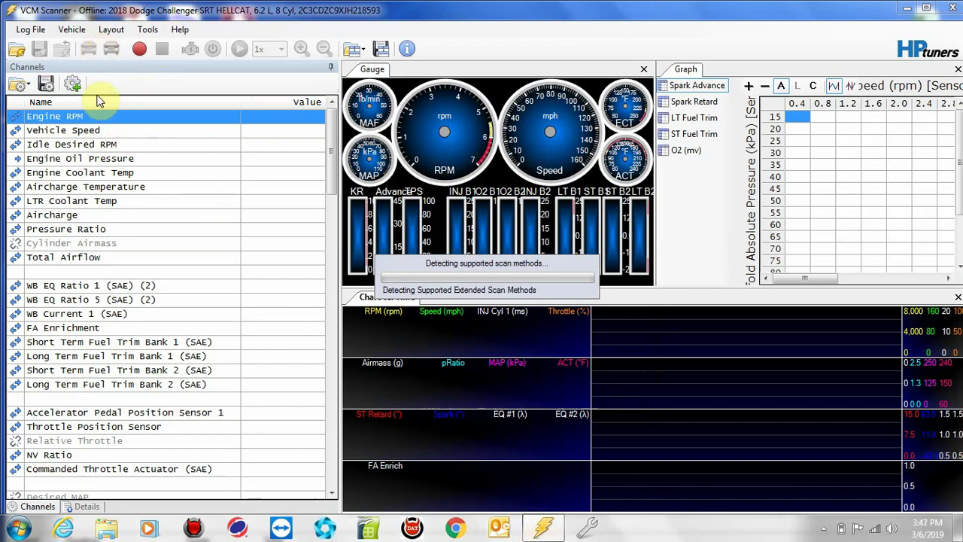
Step: Load Hellcat Channels.Channels.xml as the channel config and 2015 Hellcat.Layout.xml as the layout
left_click(25, 86)
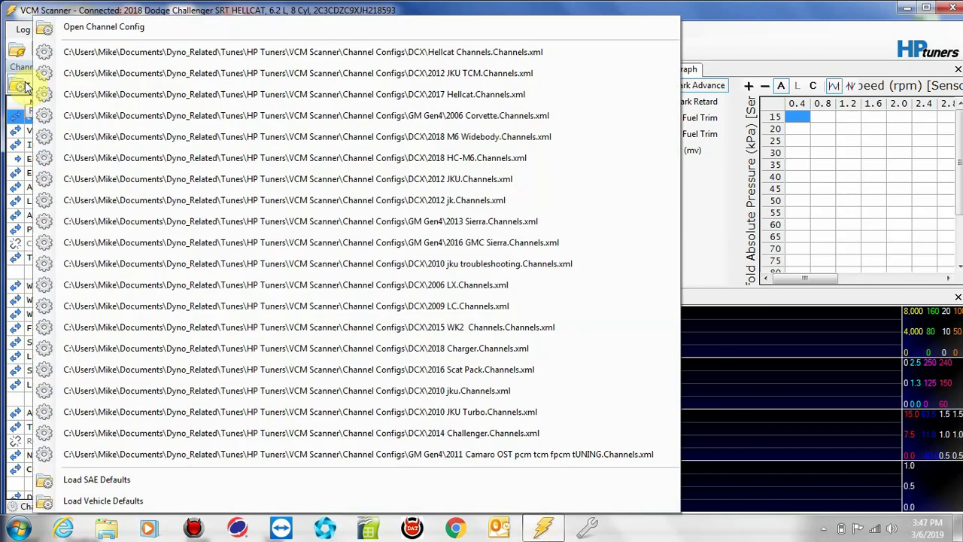
left_click(249, 52)
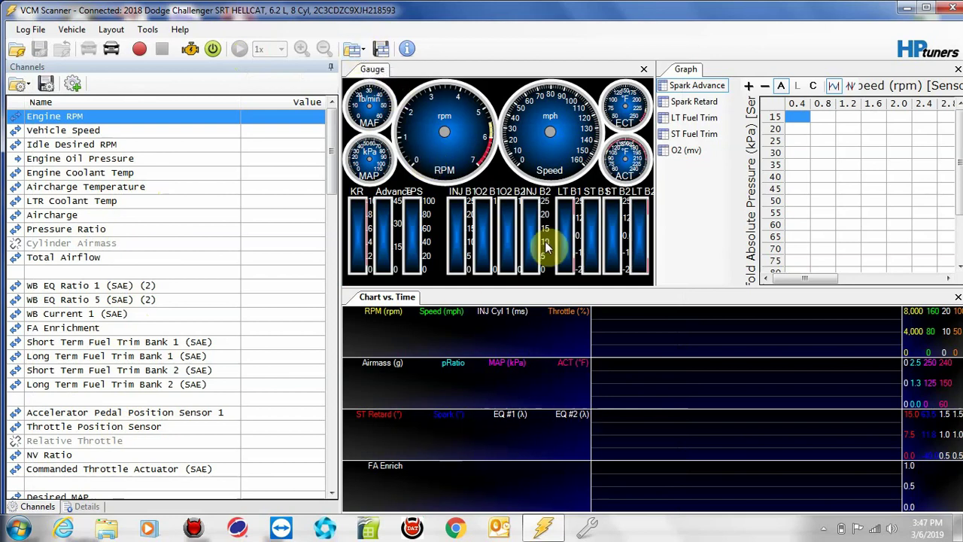
left_click(365, 48)
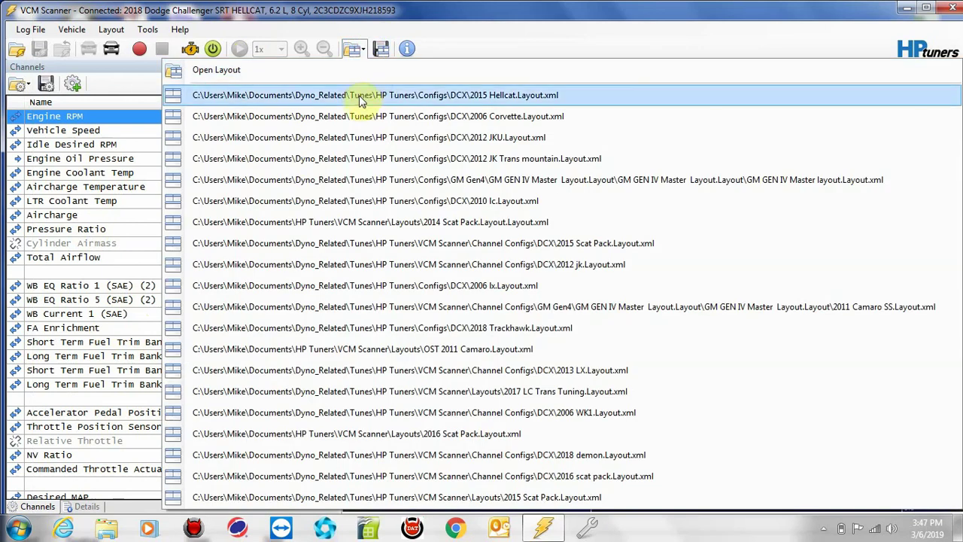
left_click(360, 96)
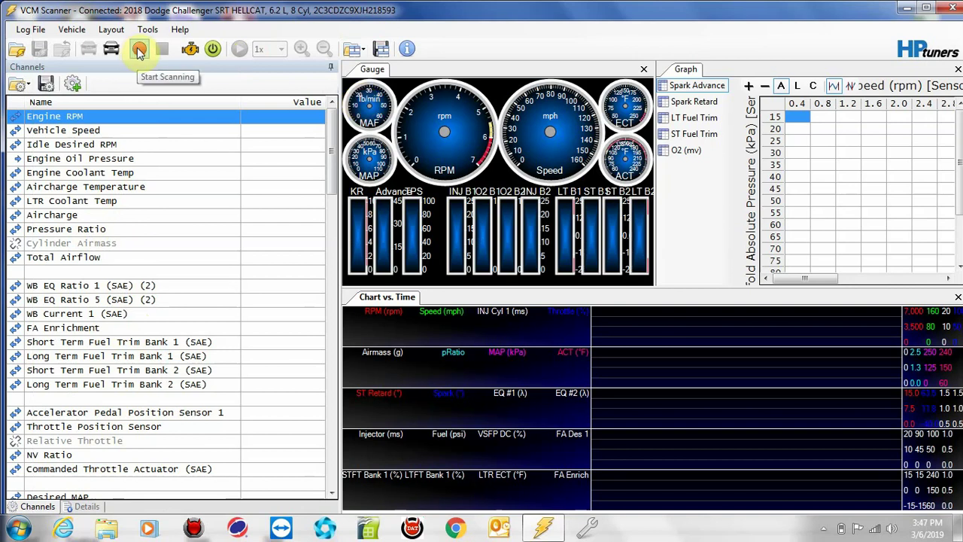
Step: Start scanning live engine data from the Hellcat
left_click(138, 50)
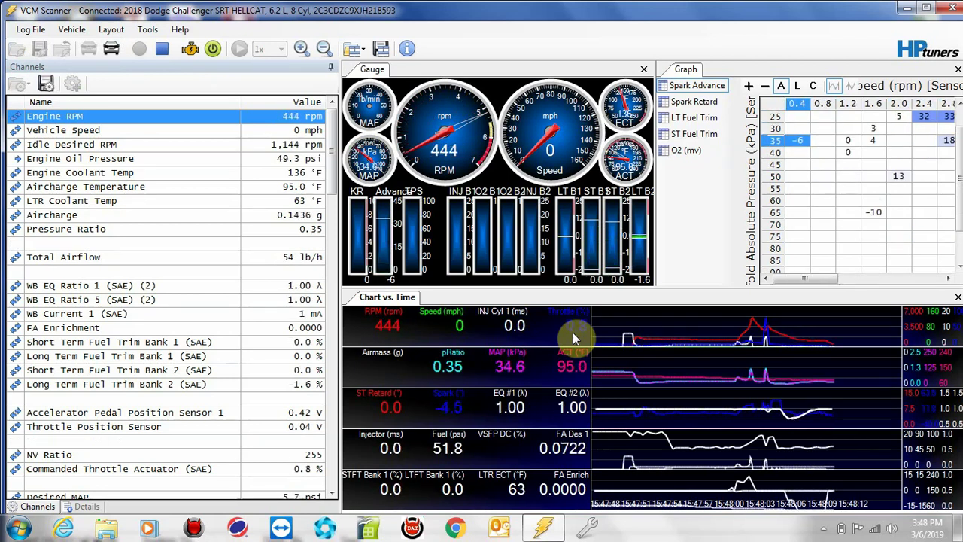
Step: Stop scanning, overwrite 3.6.19 2018 HC-test.hpl with the log, and disconnect from the vehicle
left_click(161, 51)
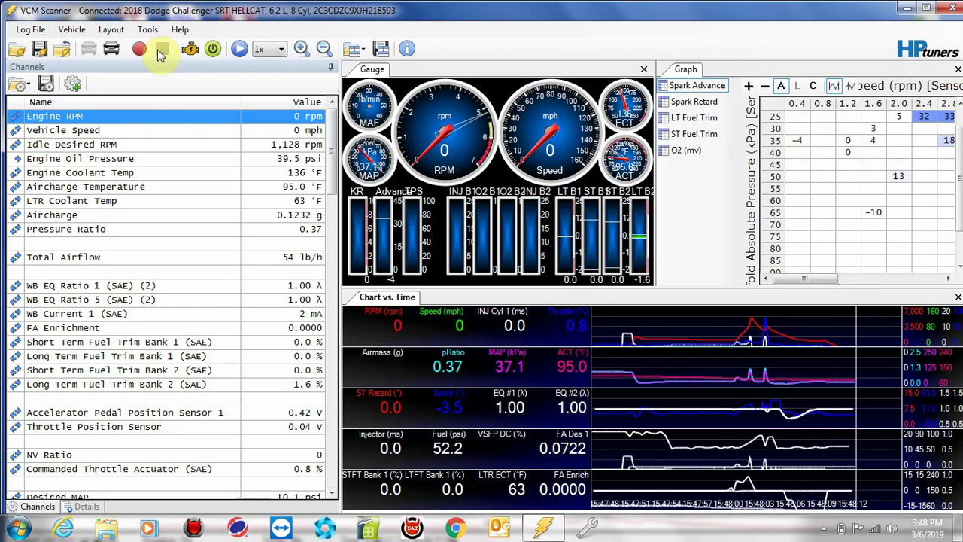
left_click(39, 50)
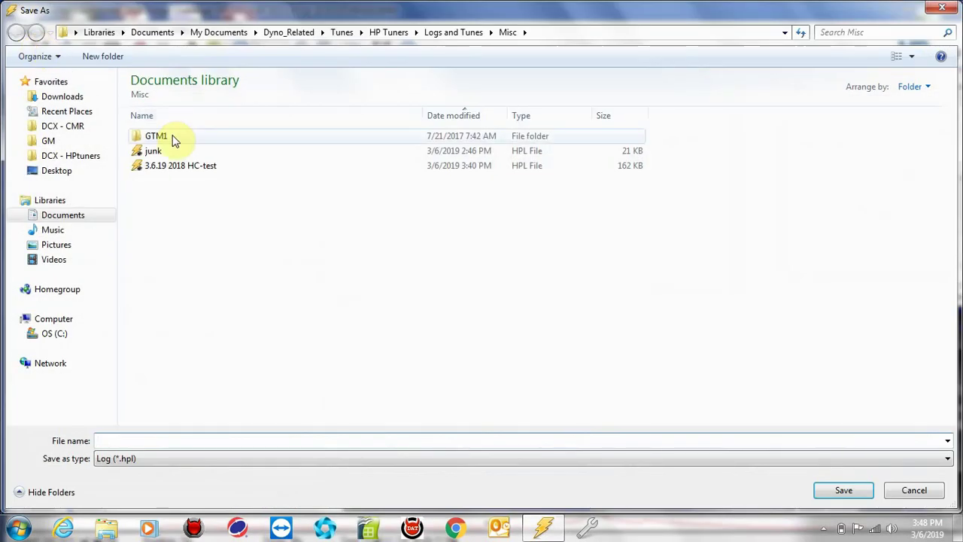
left_click(173, 167)
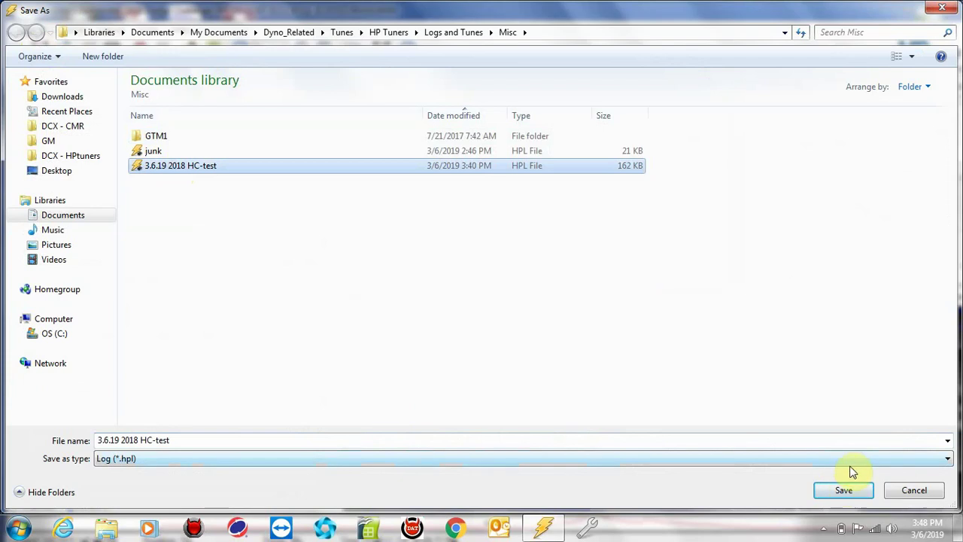
left_click(842, 488)
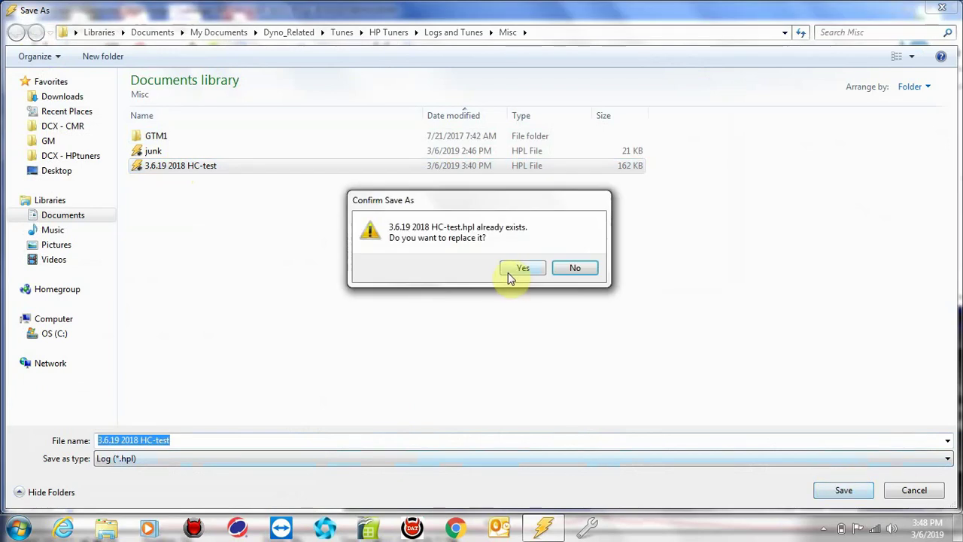
left_click(512, 271)
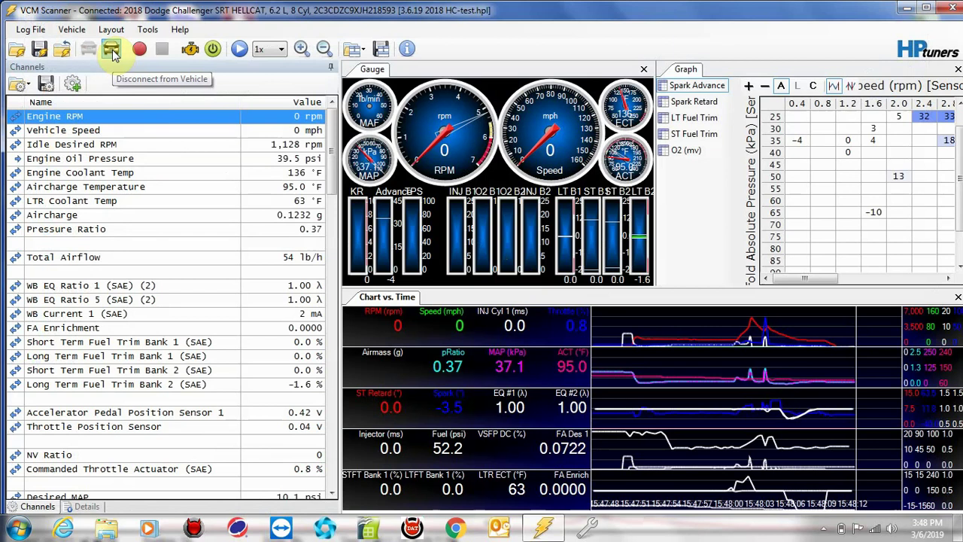
left_click(111, 51)
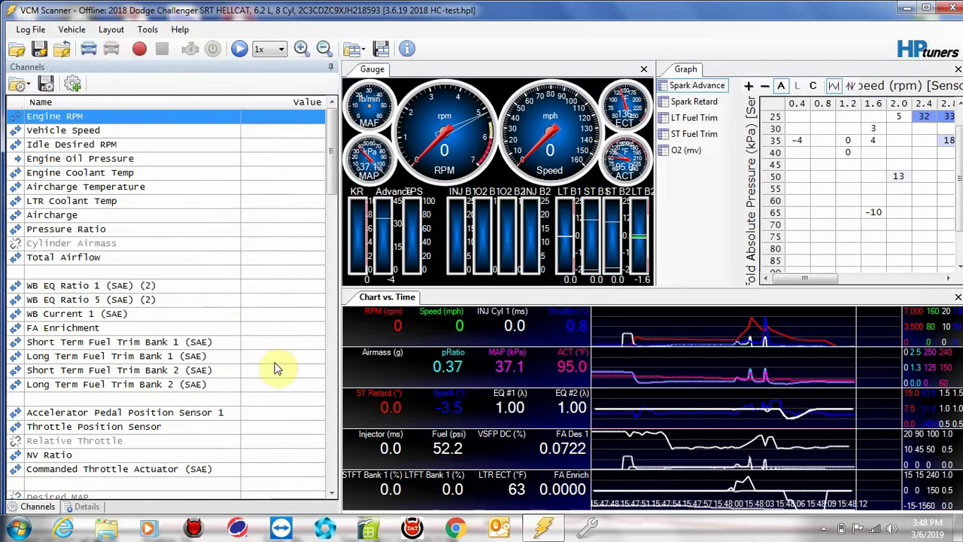
left_click(659, 342)
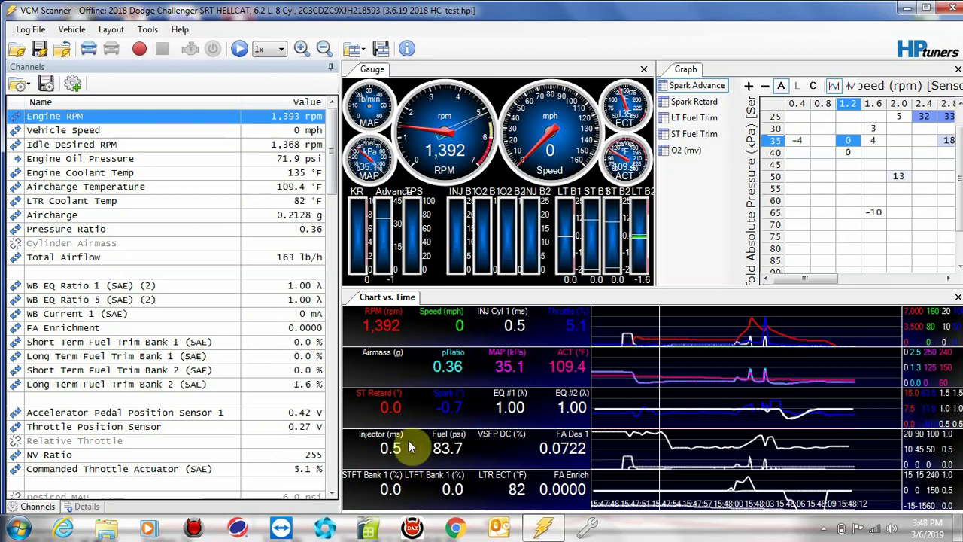
Step: Delete Group 5 (STFT Bank 1, LTFT Bank 1, LTR ECT, FA Enrich) from the chart layout
right_click(411, 502)
left_click(444, 484)
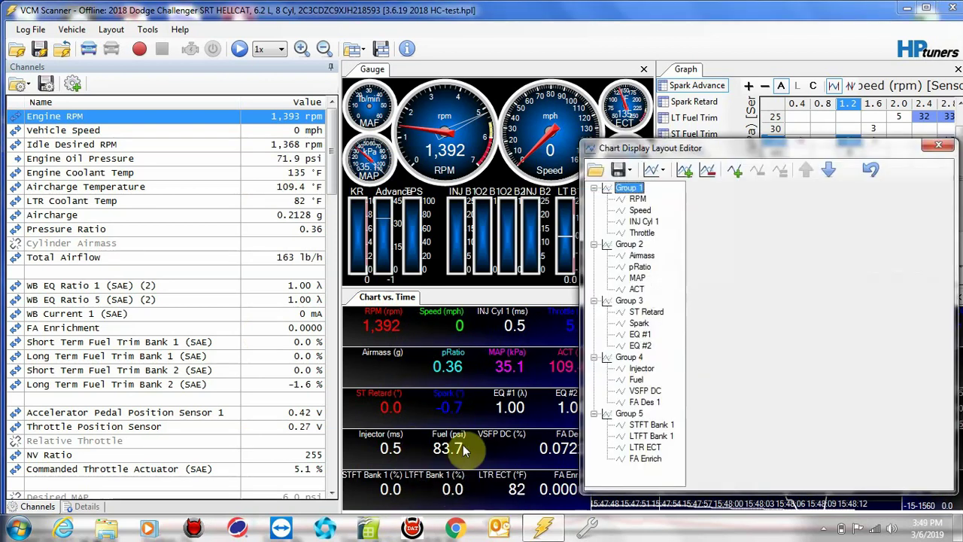
left_click(631, 416)
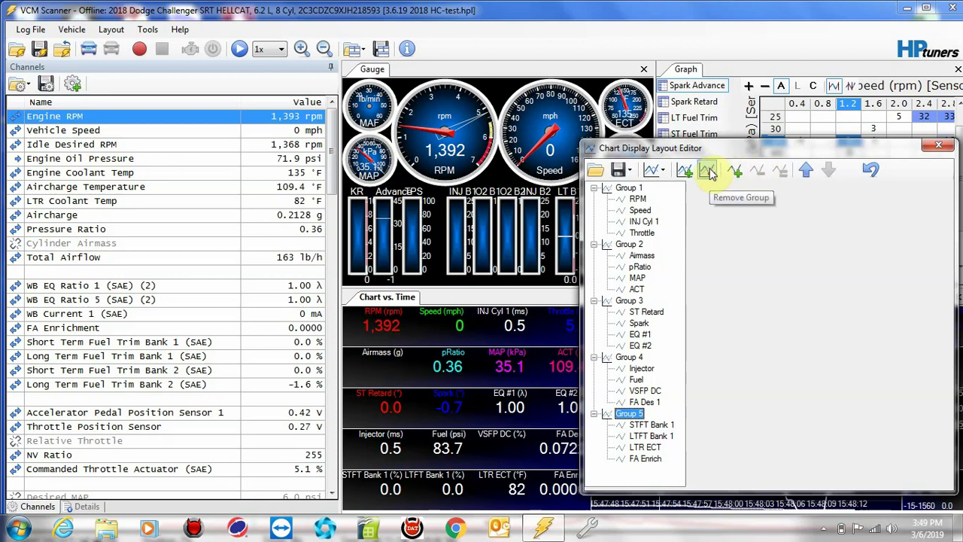
left_click(709, 171)
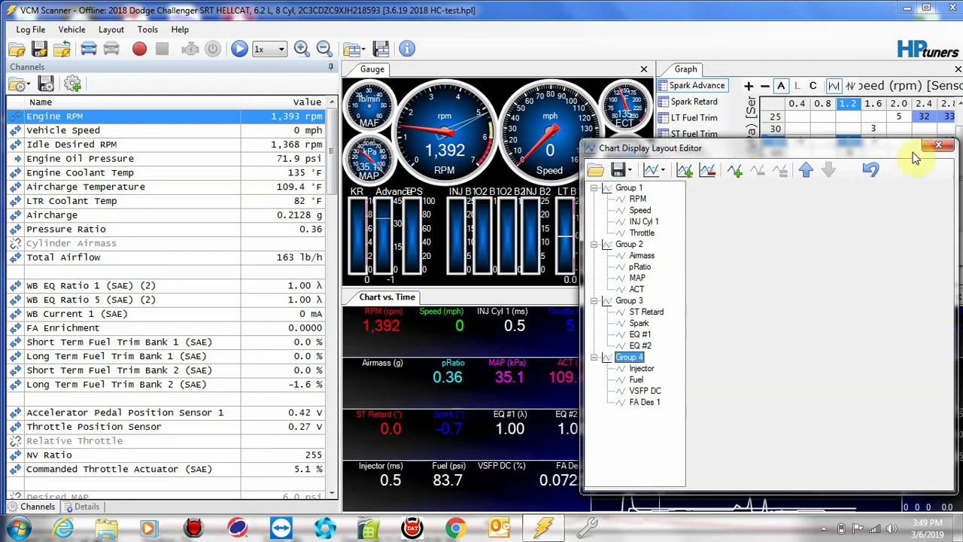
left_click(942, 146)
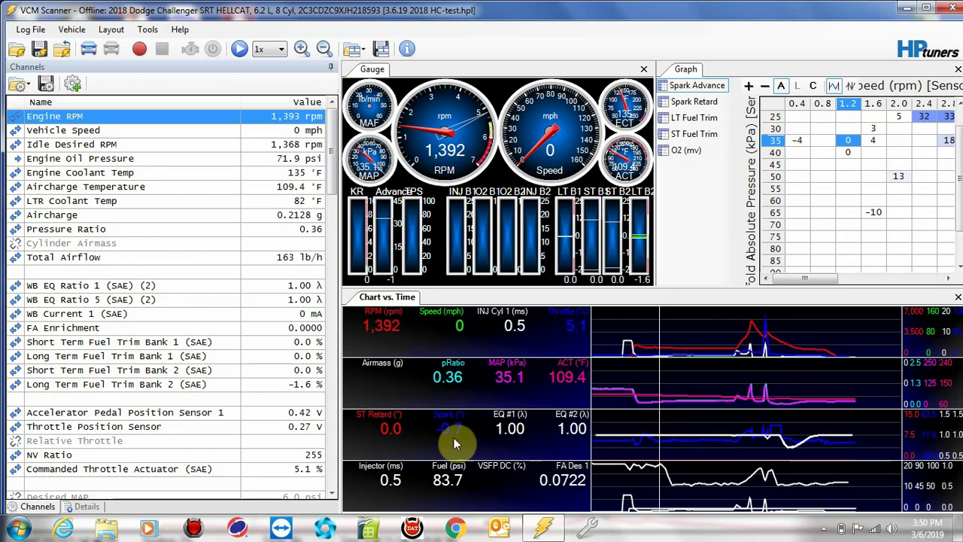
Step: Change the RPM series' plot colour from red to yellow in the chart layout
right_click(456, 389)
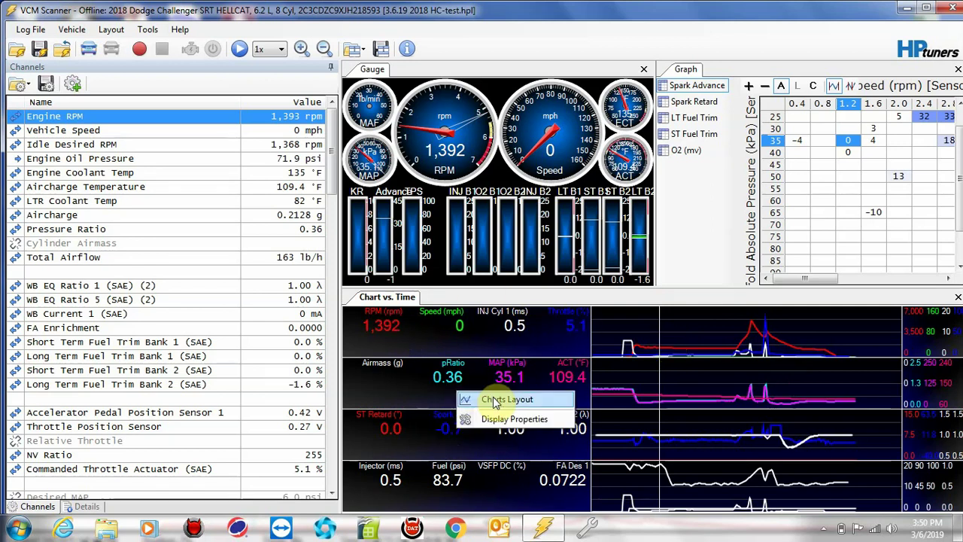
left_click(493, 399)
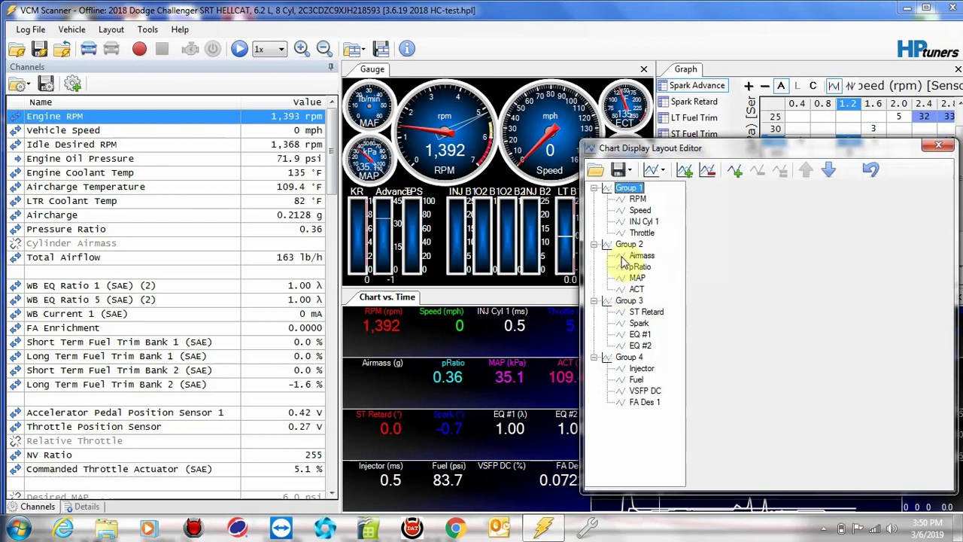
left_click(638, 200)
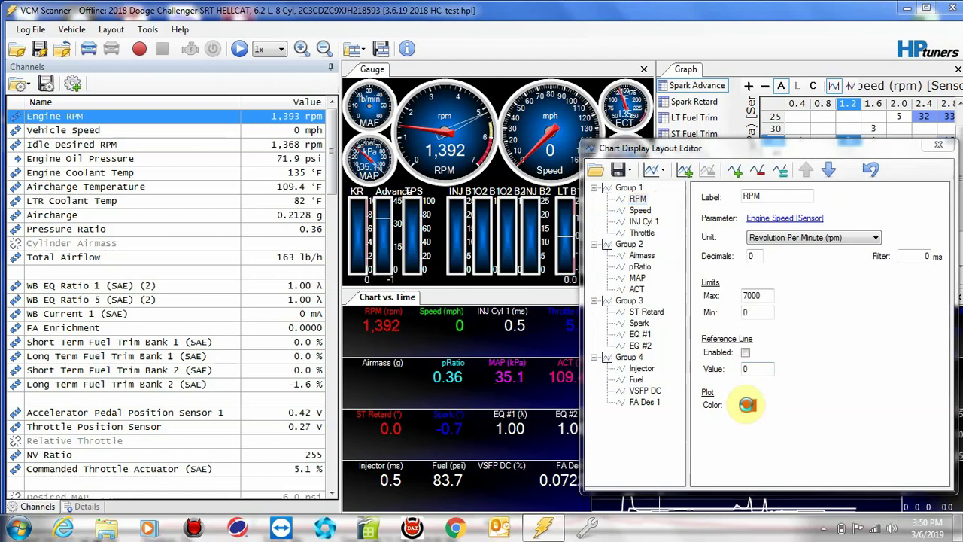
left_click(749, 409)
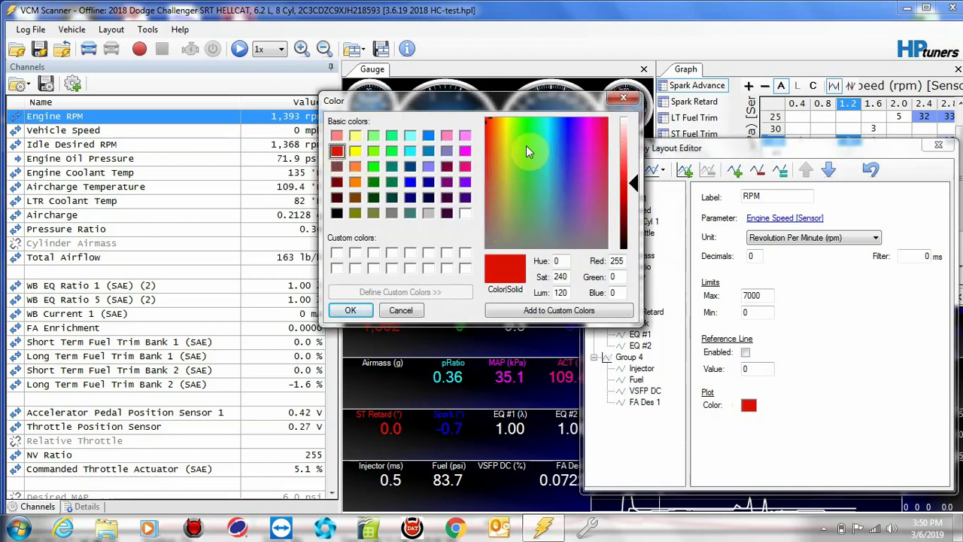
left_click(356, 152)
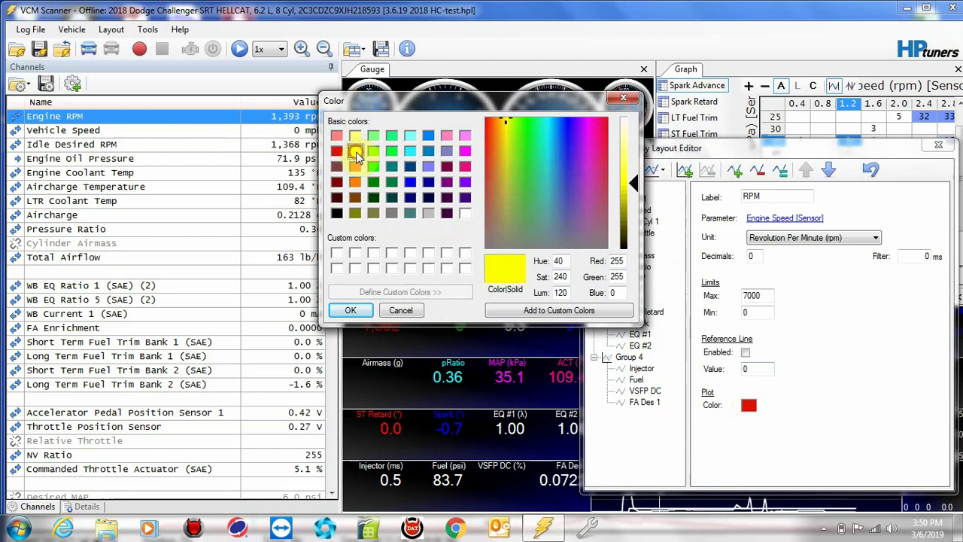
left_click(350, 311)
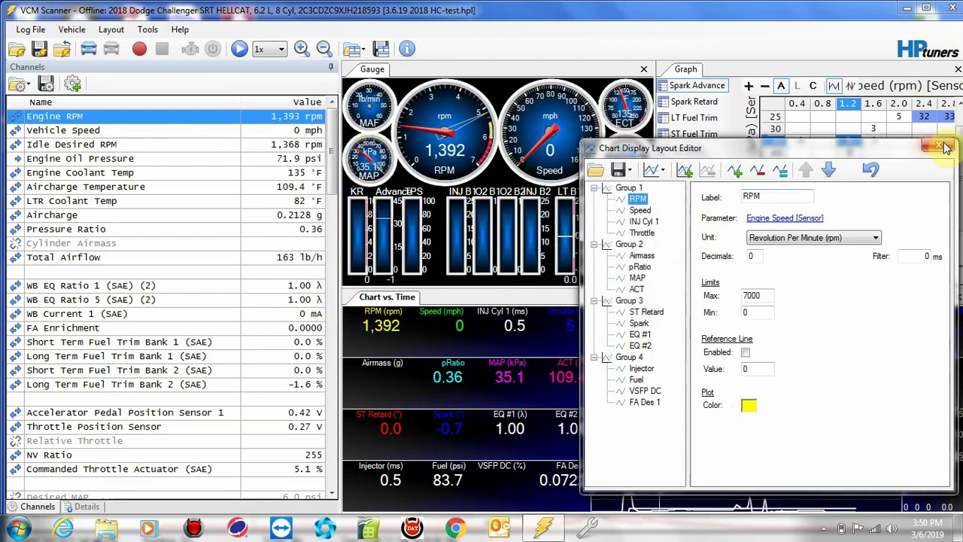
left_click(946, 147)
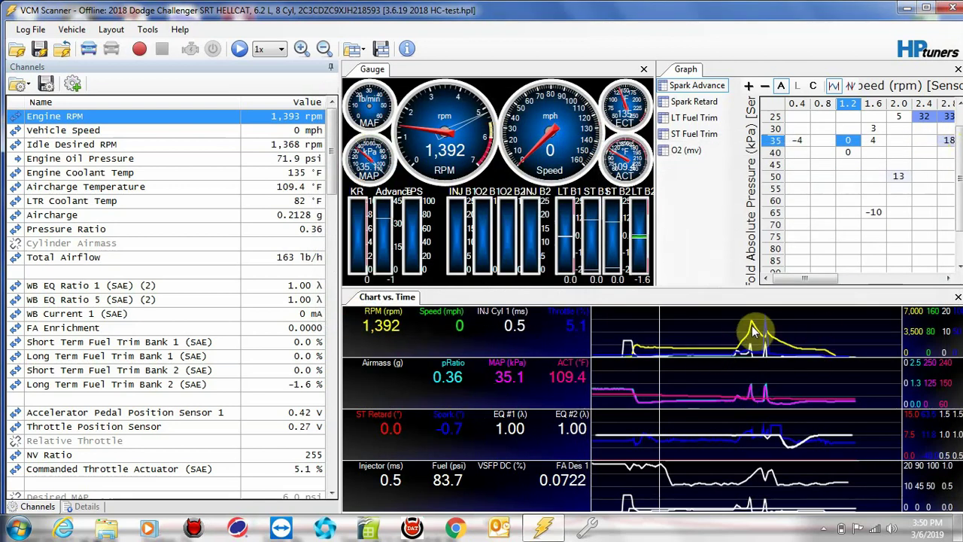
left_click(758, 339)
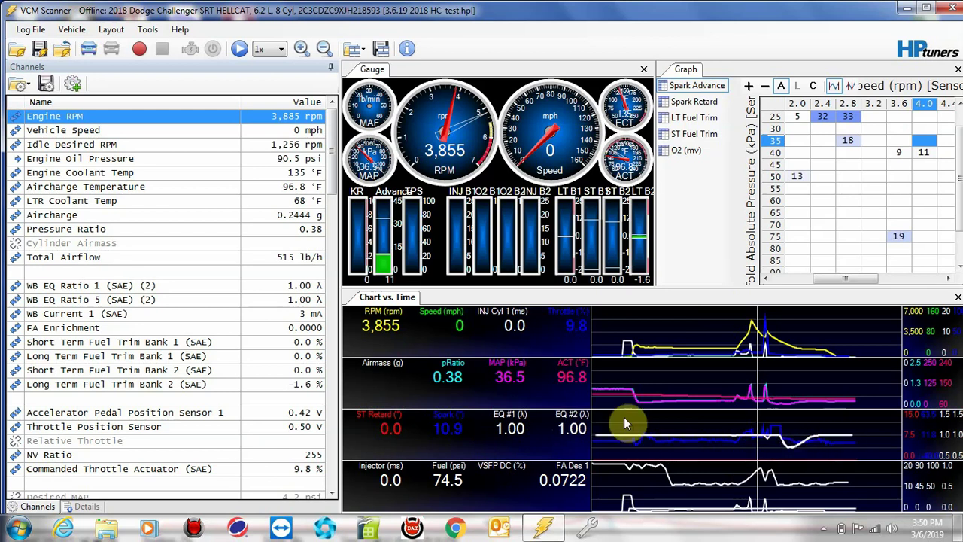
Step: Set the EQ #2 series' plot colour to cyan in the chart layout
right_click(570, 432)
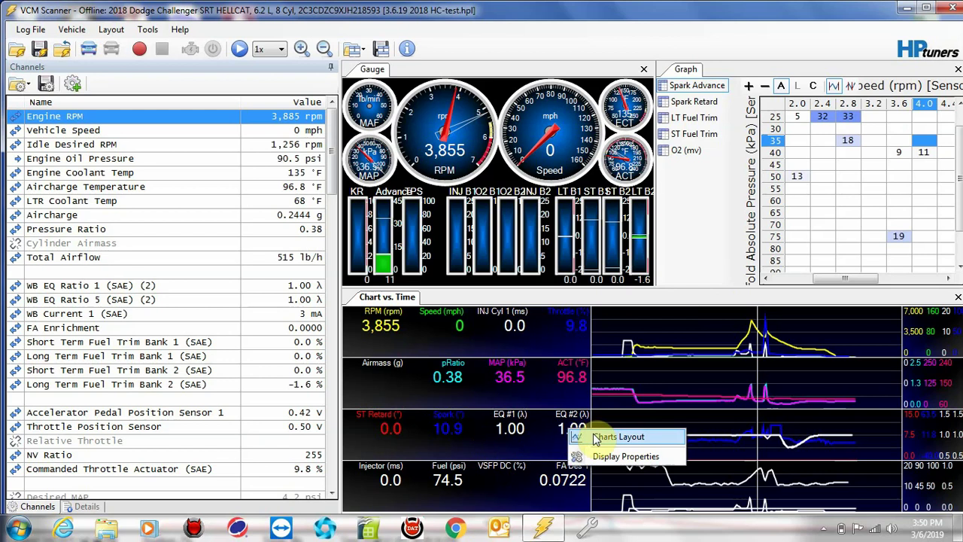
left_click(586, 375)
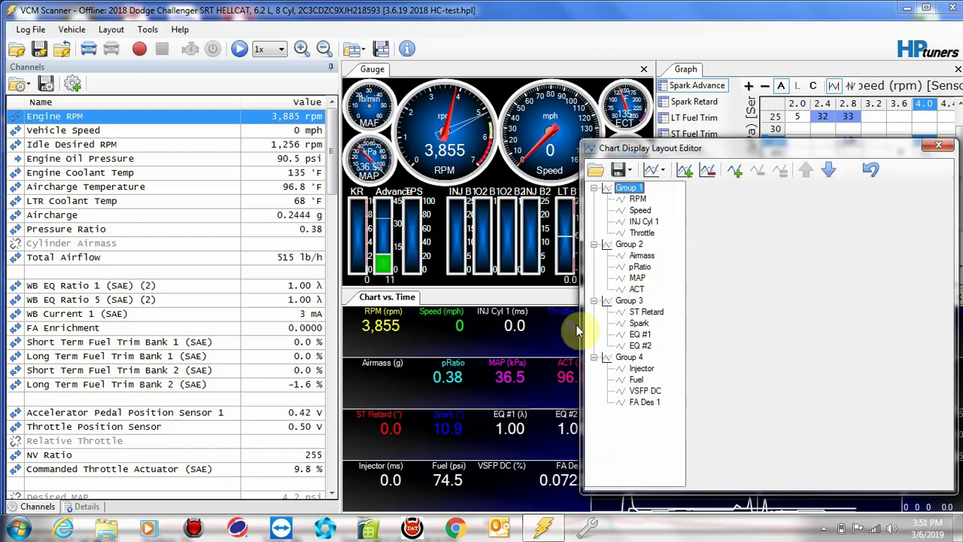
left_click(636, 346)
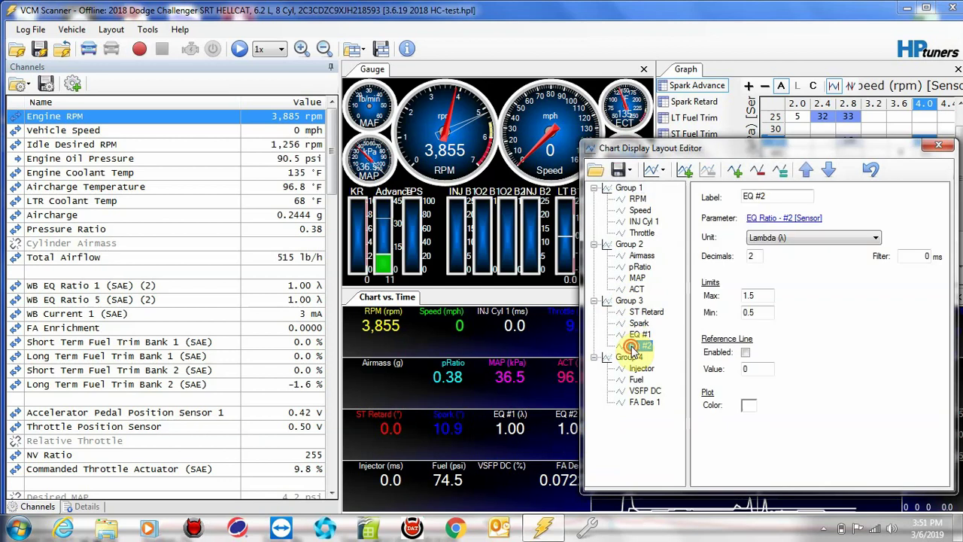
left_click(751, 406)
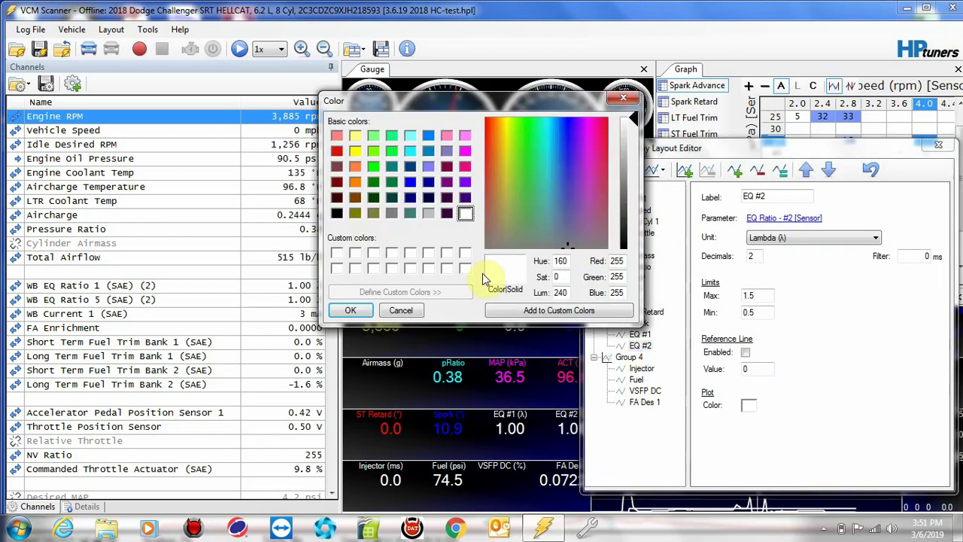
left_click(338, 151)
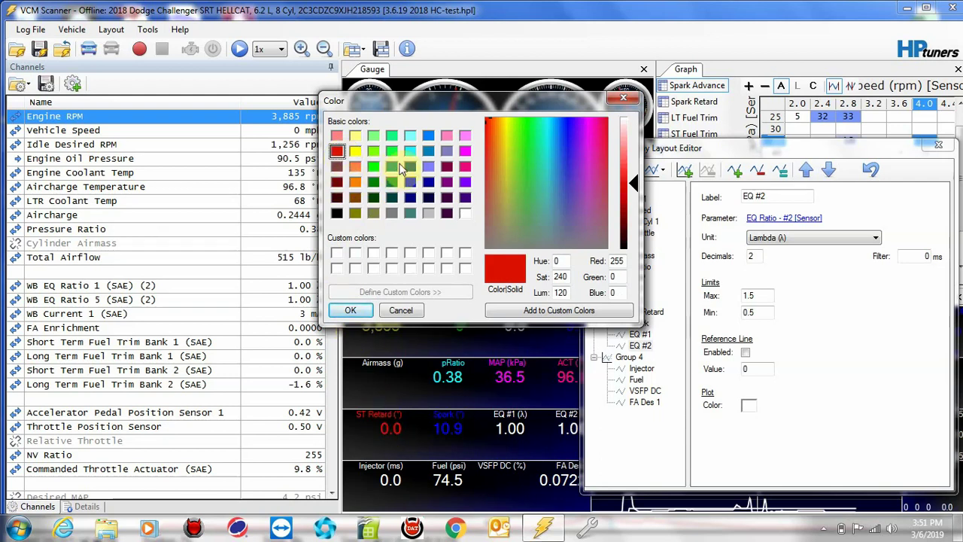
left_click(410, 151)
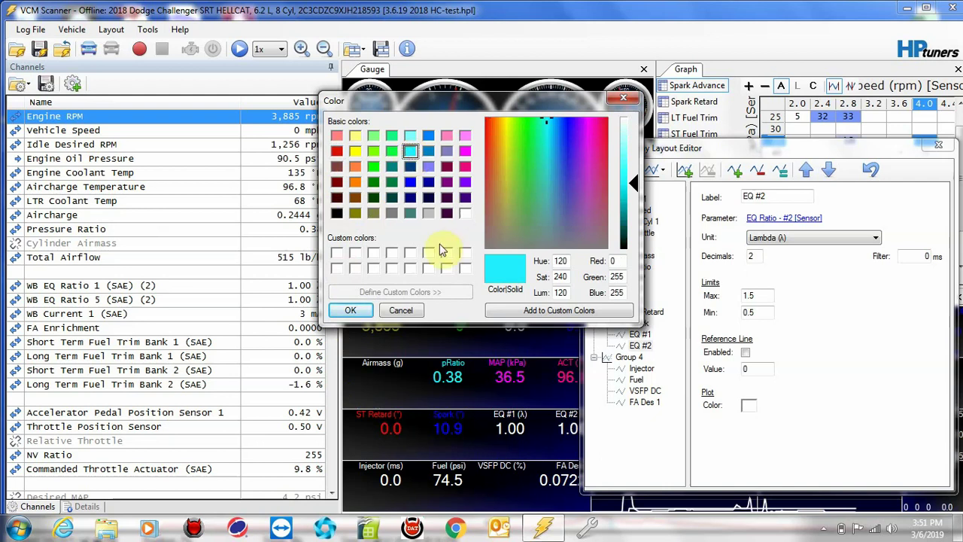
left_click(350, 310)
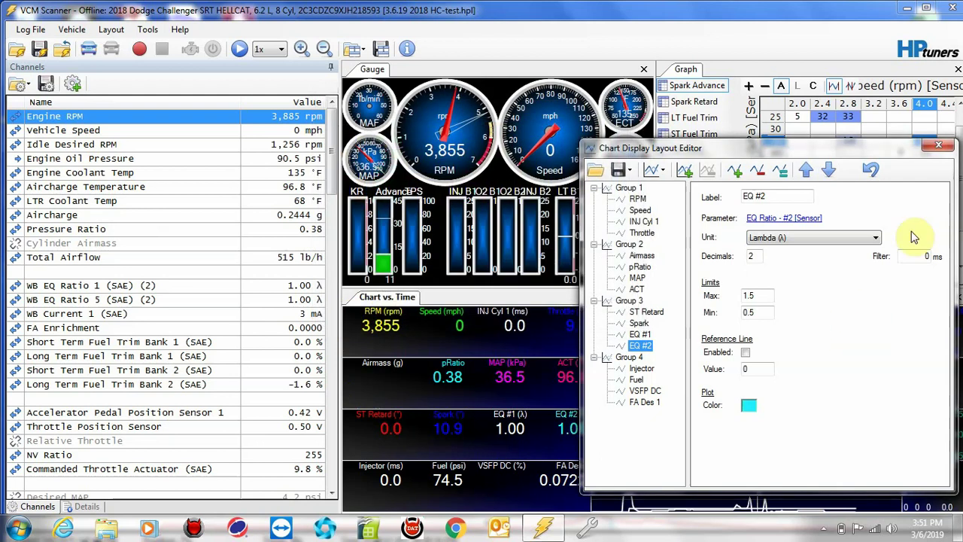
left_click(938, 145)
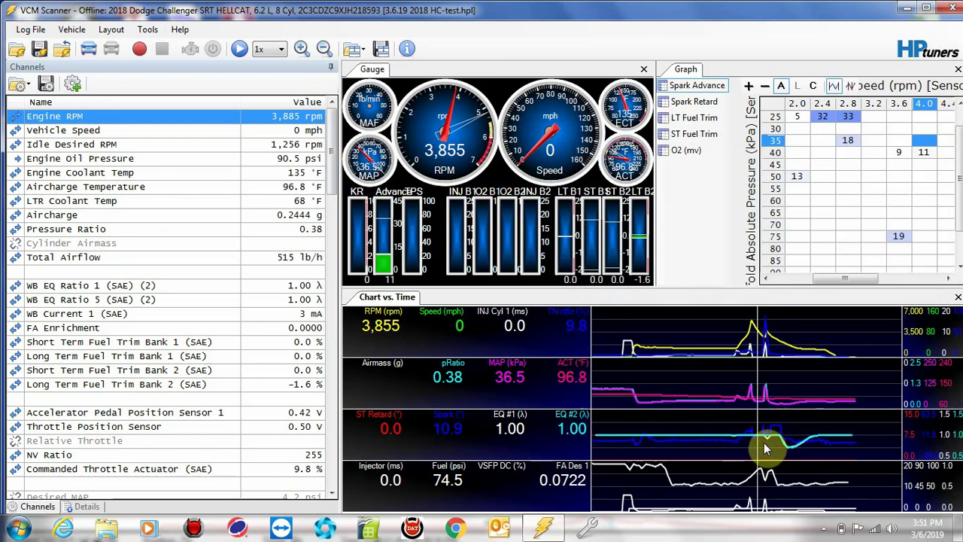
Step: Move the log cursor around the throttle spike, settling on the 3,621 rpm point
left_click(768, 445)
left_click(764, 444)
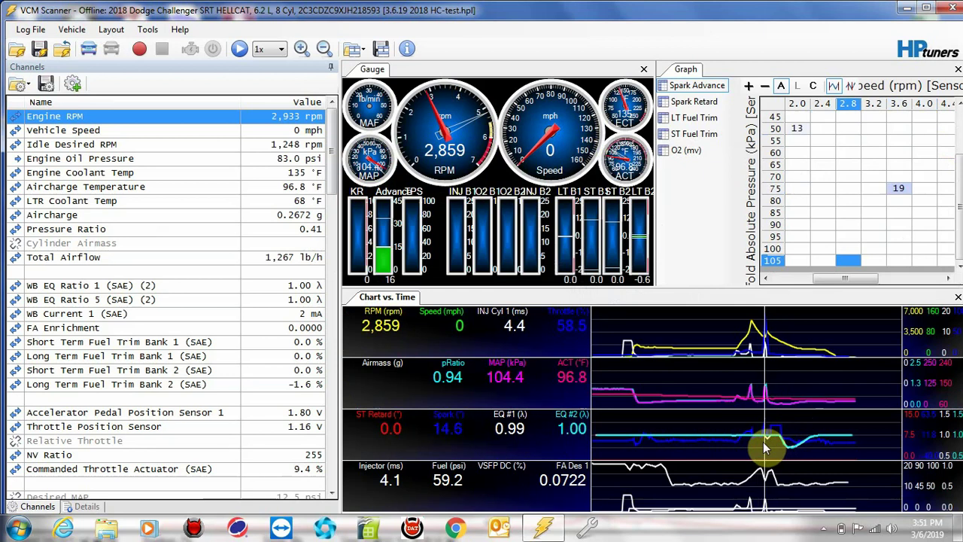
left_click(768, 444)
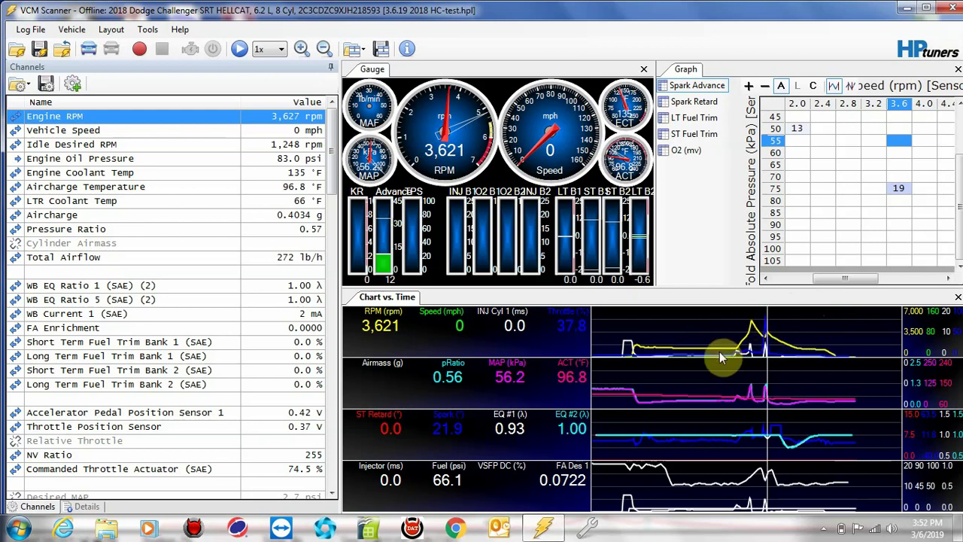
Step: Change the RPM series' chart Max value from 7000 to 8000
right_click(629, 325)
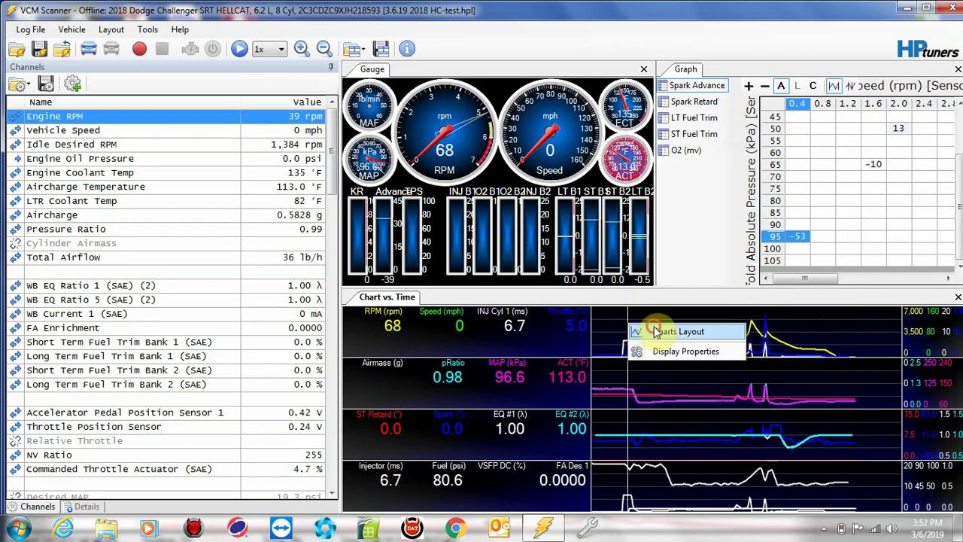
left_click(656, 332)
left_click(634, 199)
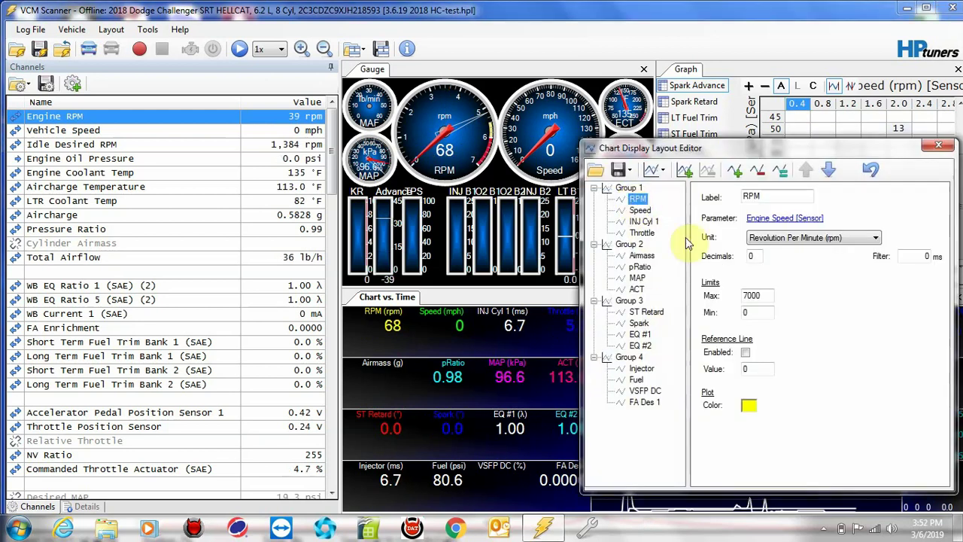
left_click(764, 296)
key("BackSpace")
key("BackSpace")
key("BackSpace")
key("BackSpace")
type("8000")
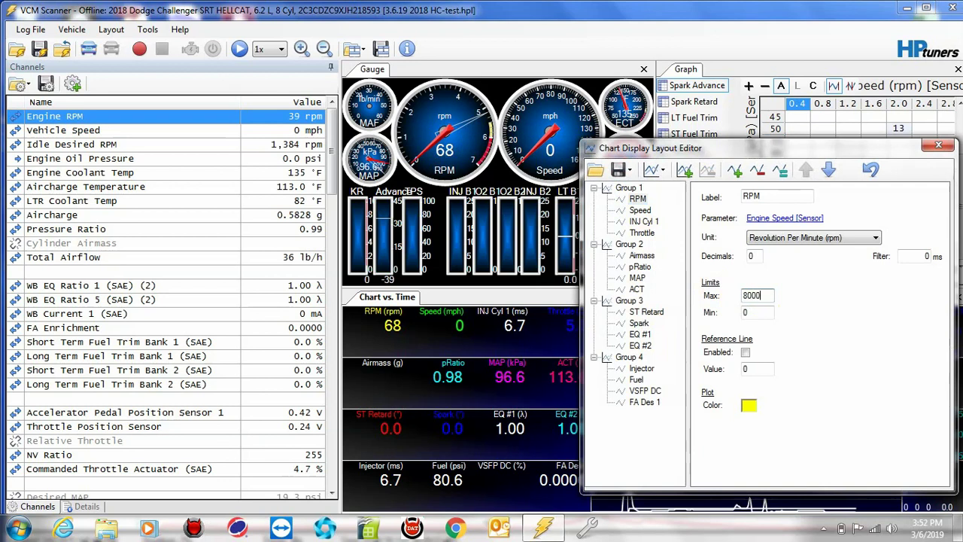
left_click(938, 145)
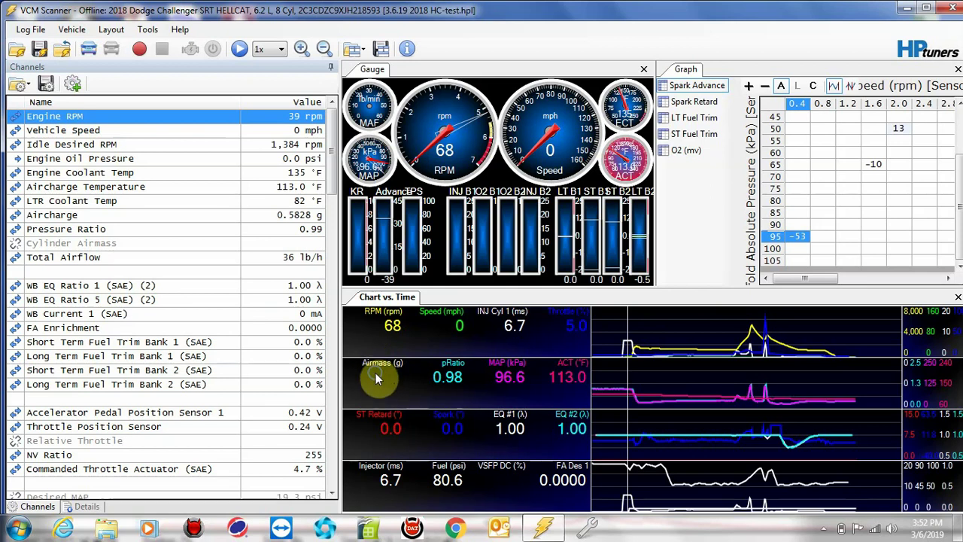
Step: Select the Group 2 Airmass series and open the Parameter Selector to replace it
right_click(378, 371)
left_click(401, 380)
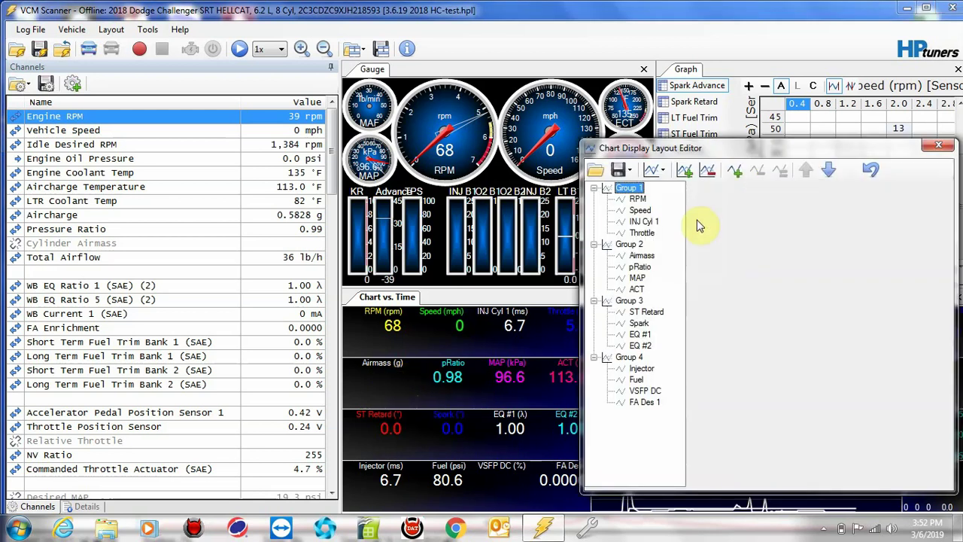
left_click(641, 255)
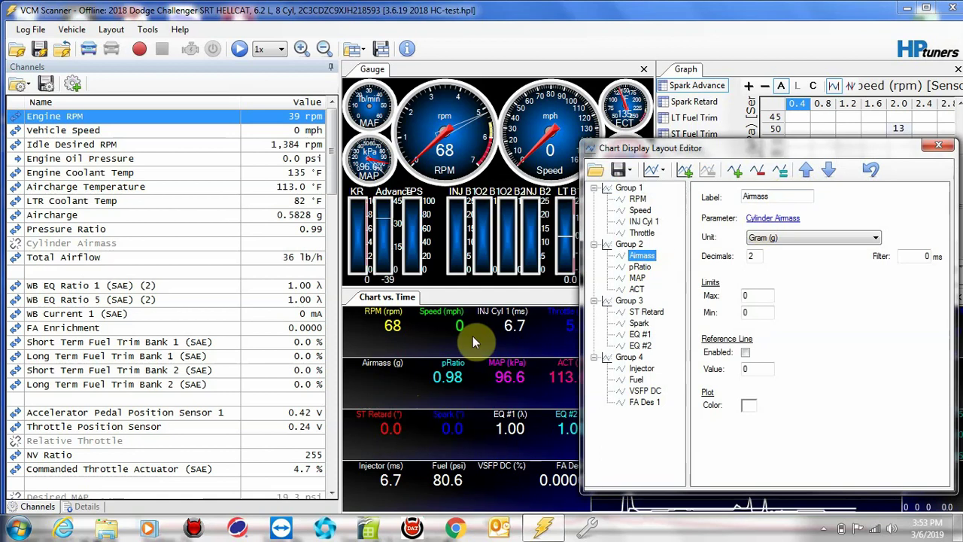
left_click(763, 222)
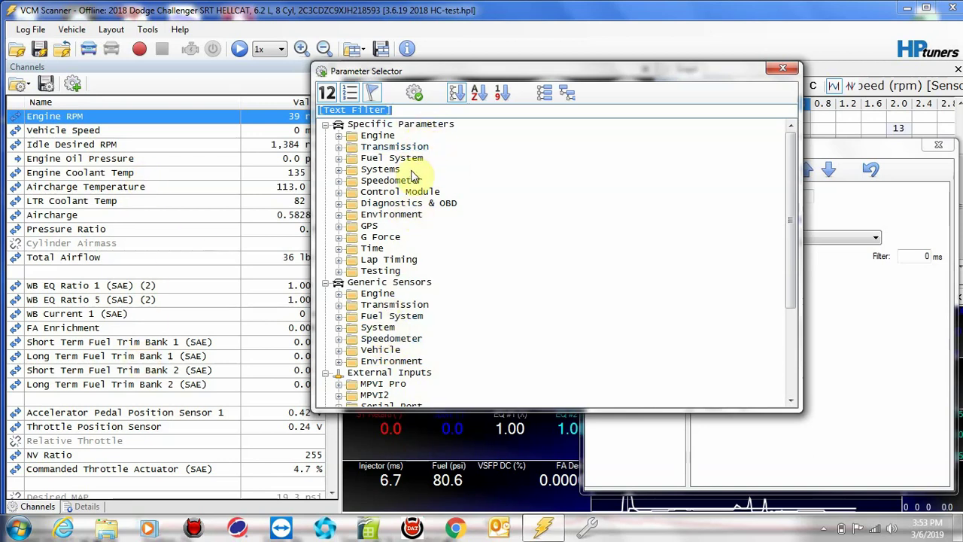
Step: Show only logged parameters and assign Engine > General > Aircharge to the Airmass series
left_click(419, 100)
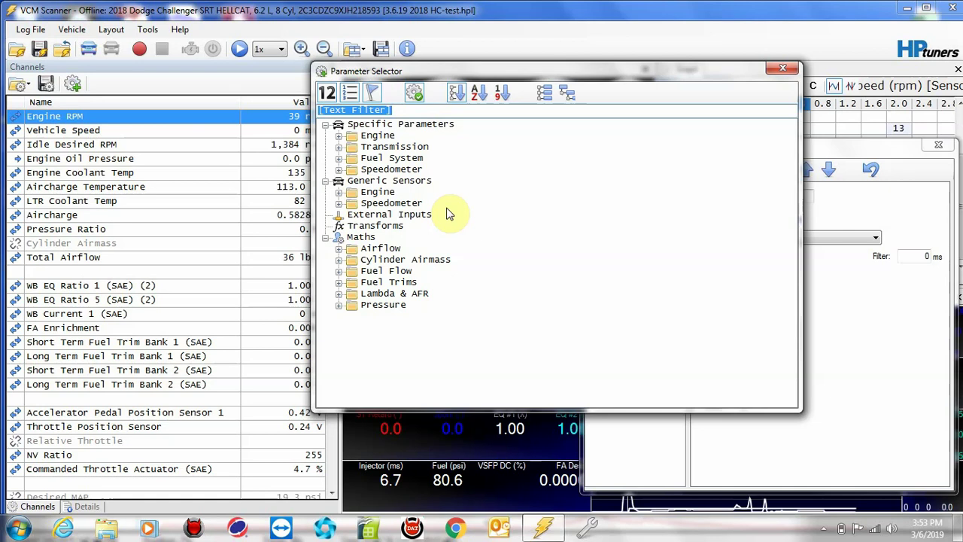
left_click(339, 135)
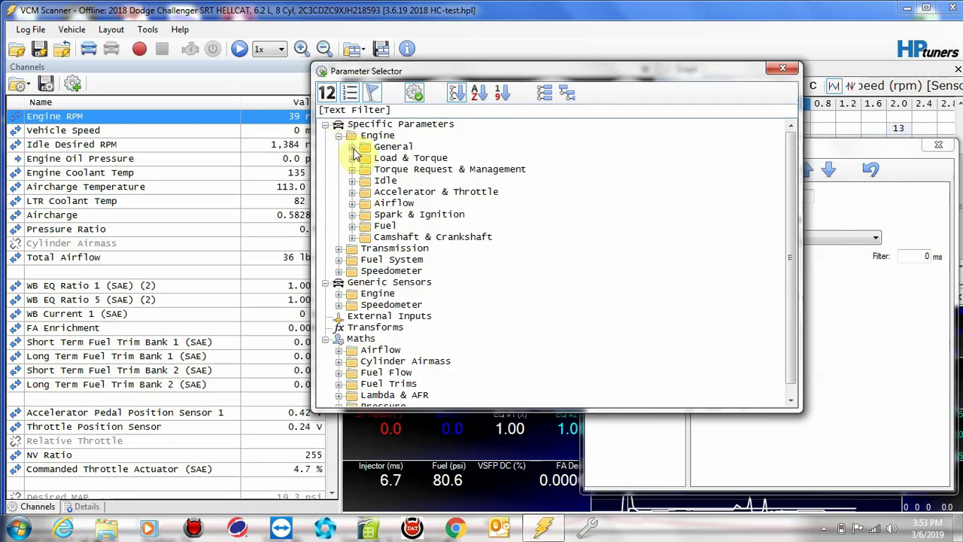
left_click(352, 147)
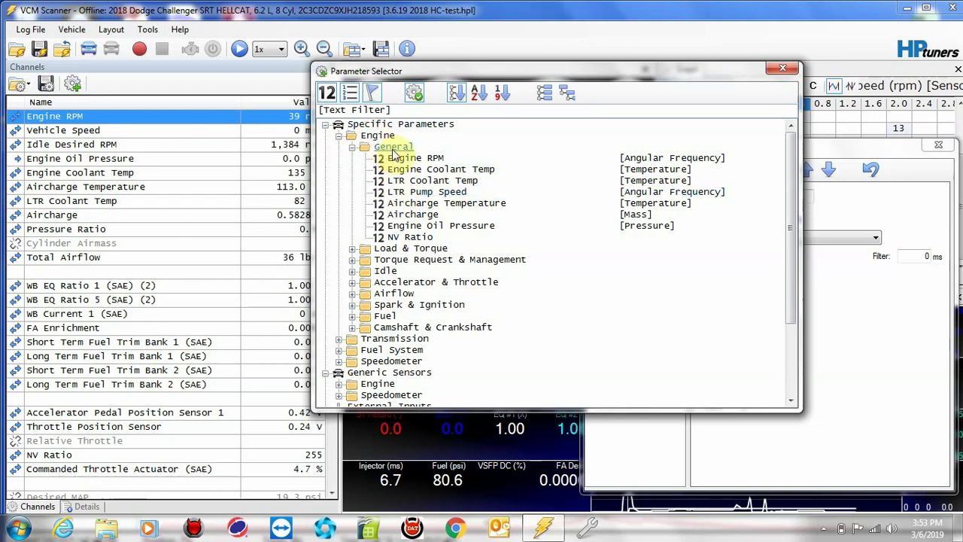
double_click(412, 216)
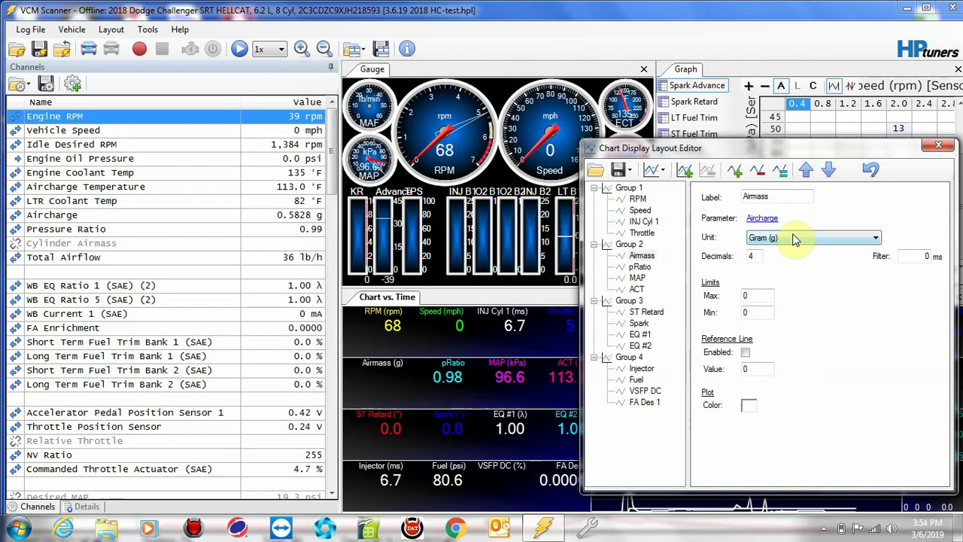
Step: Change the series label from Airmass to 'Aircharge'
left_click(772, 199)
key("BackSpace")
key("BackSpace")
key("BackSpace")
key("BackSpace")
type("charge")
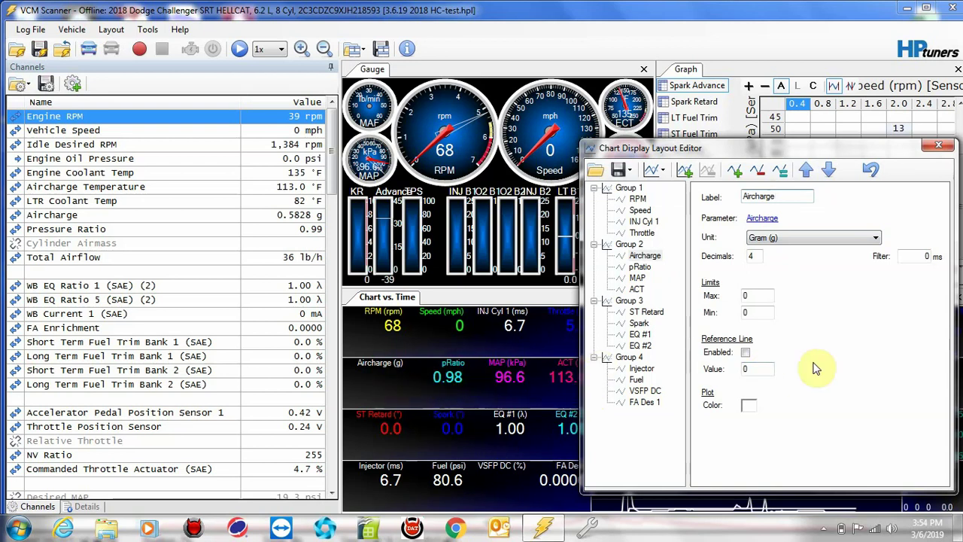
Step: Set the series' maximum limit to 2 and close the layout editor
left_click(758, 294)
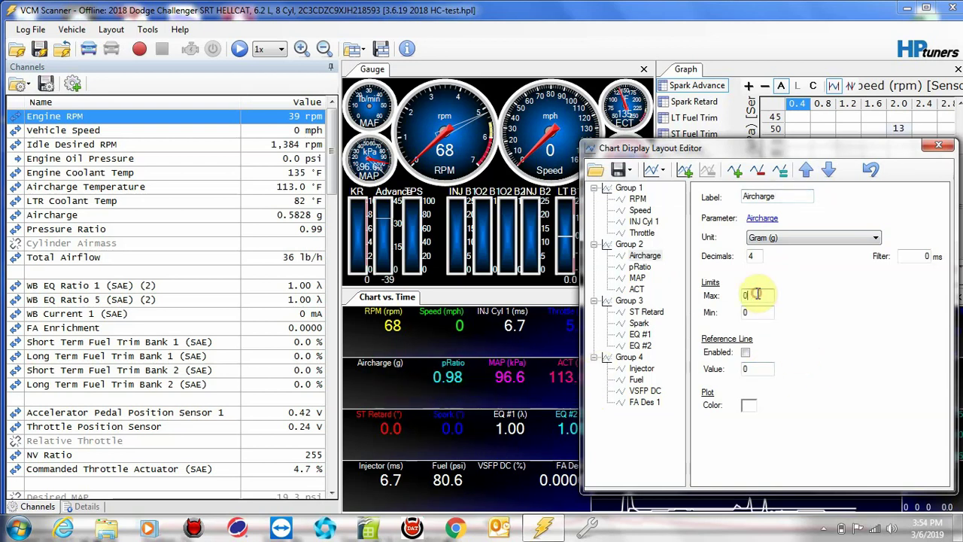
key("BackSpace")
type("2")
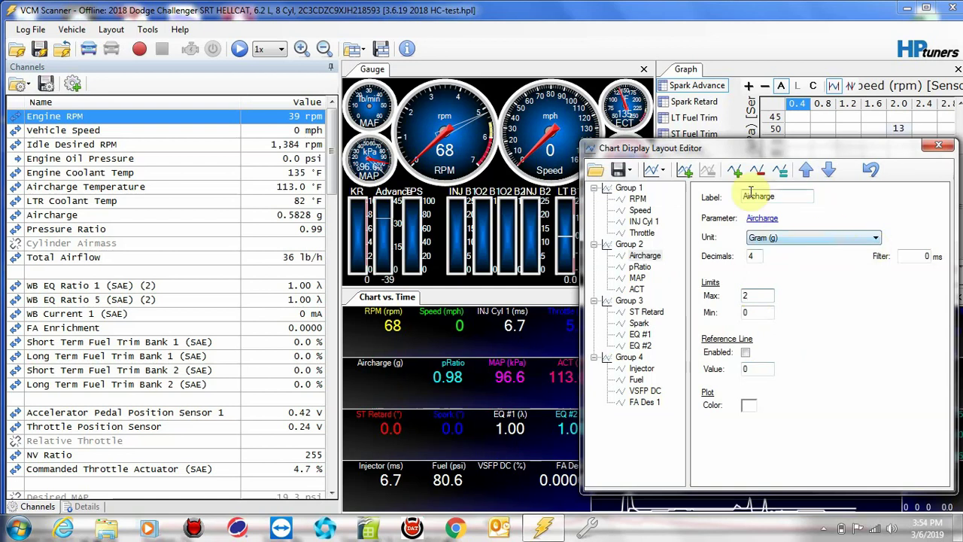
left_click(938, 145)
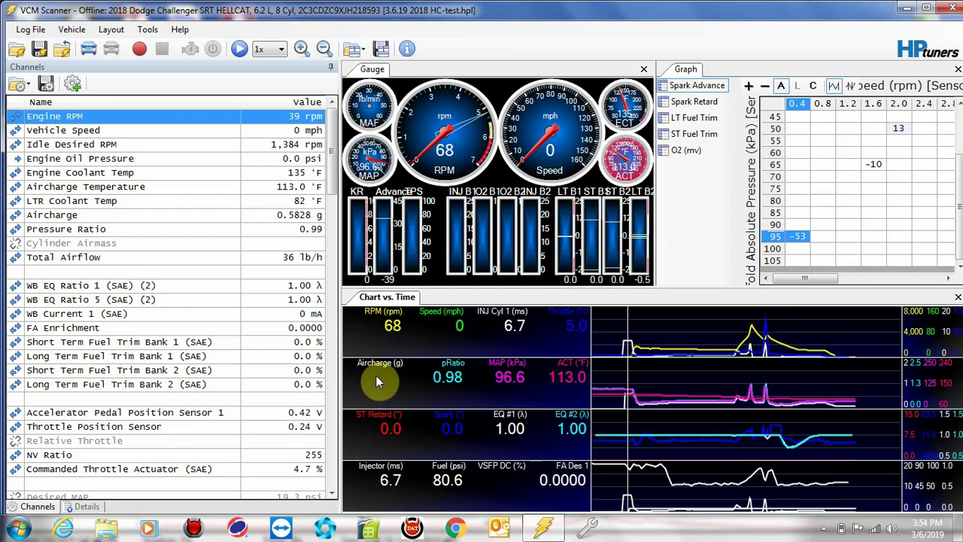
Step: Advance the time cursor to the 3,068 rpm point, where Aircharge reads 0.8507 g
left_click(710, 395)
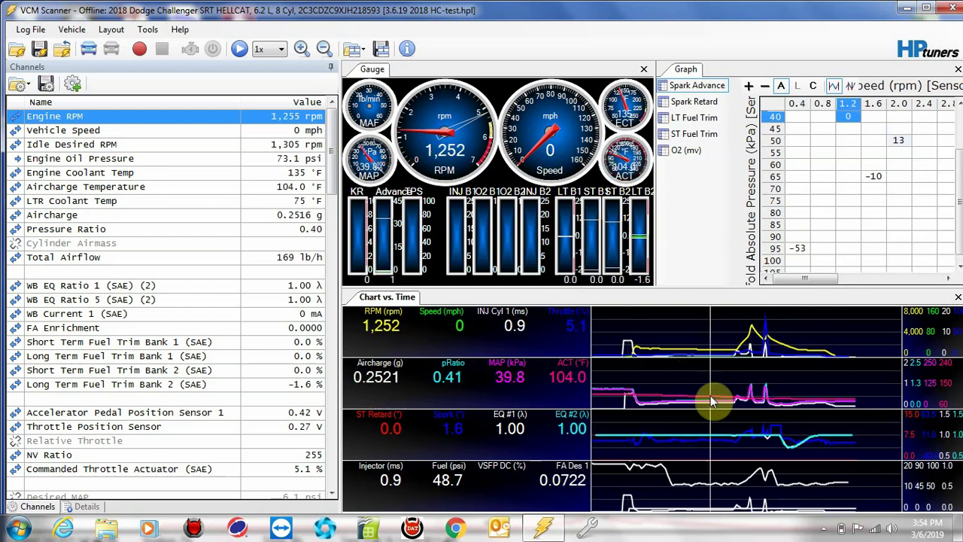
left_click(723, 397)
left_click(750, 393)
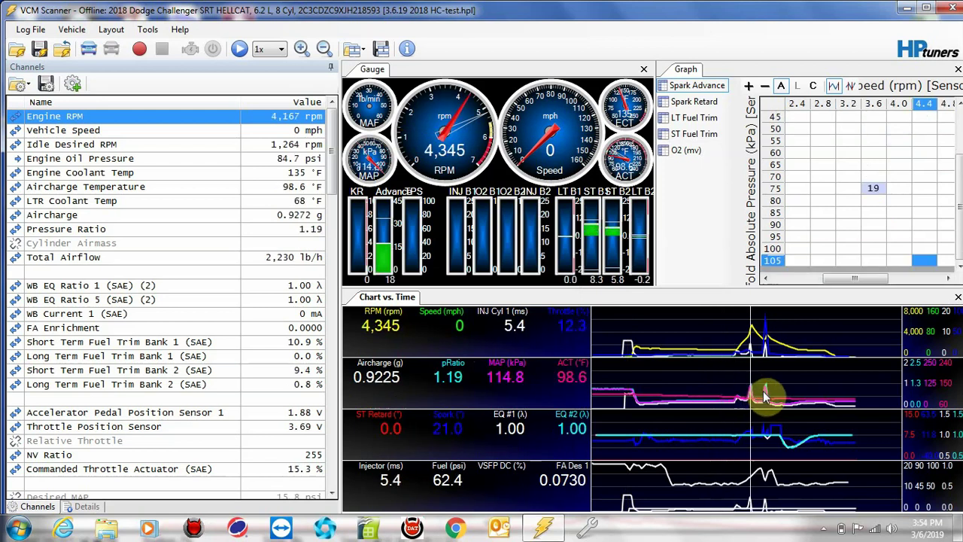
left_click(767, 395)
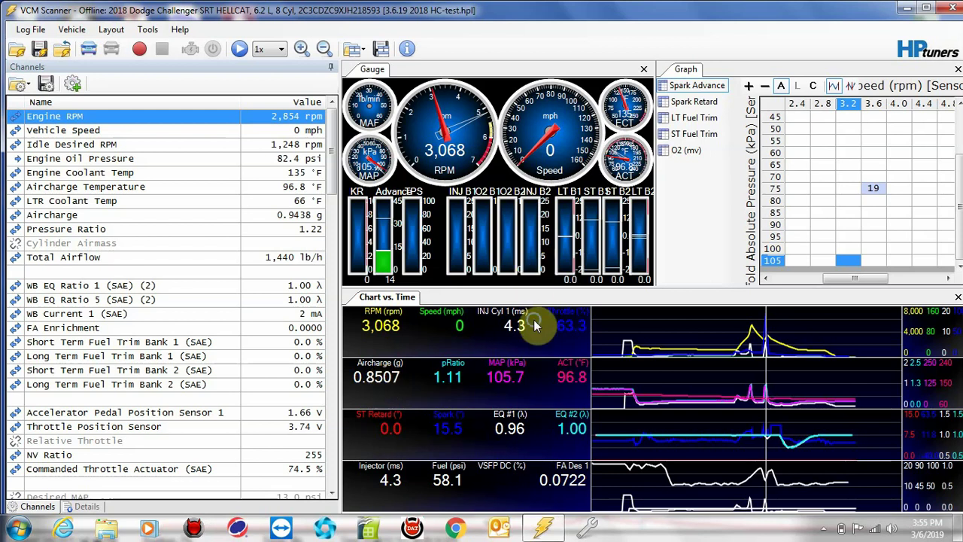
Step: In Charts Layout, add Group 5 after Group 4 with a New Series awaiting a parameter
right_click(535, 322)
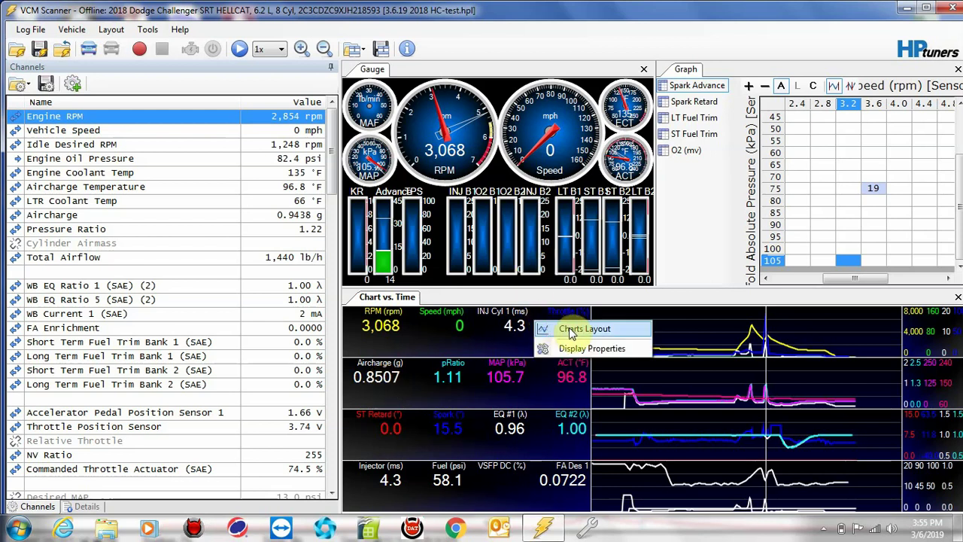
left_click(570, 331)
left_click(622, 359)
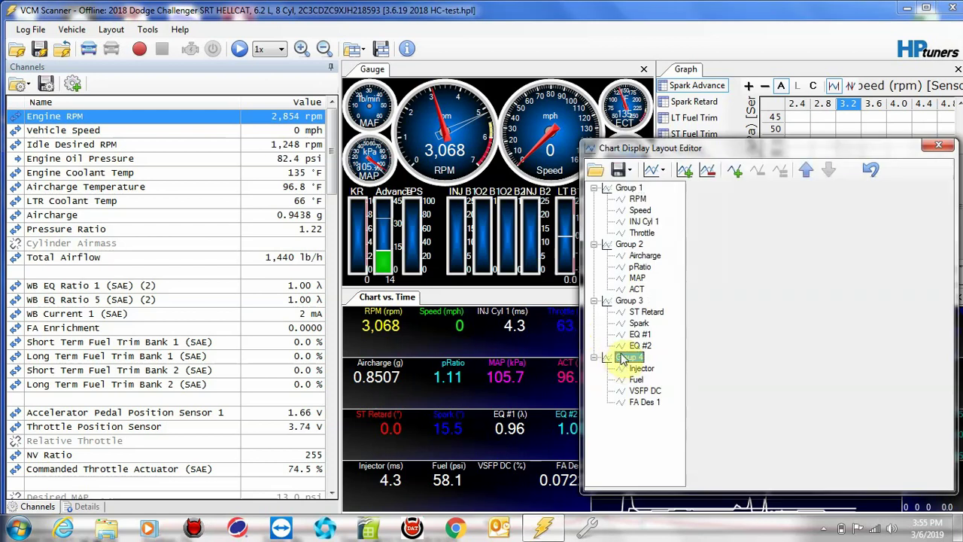
left_click(685, 172)
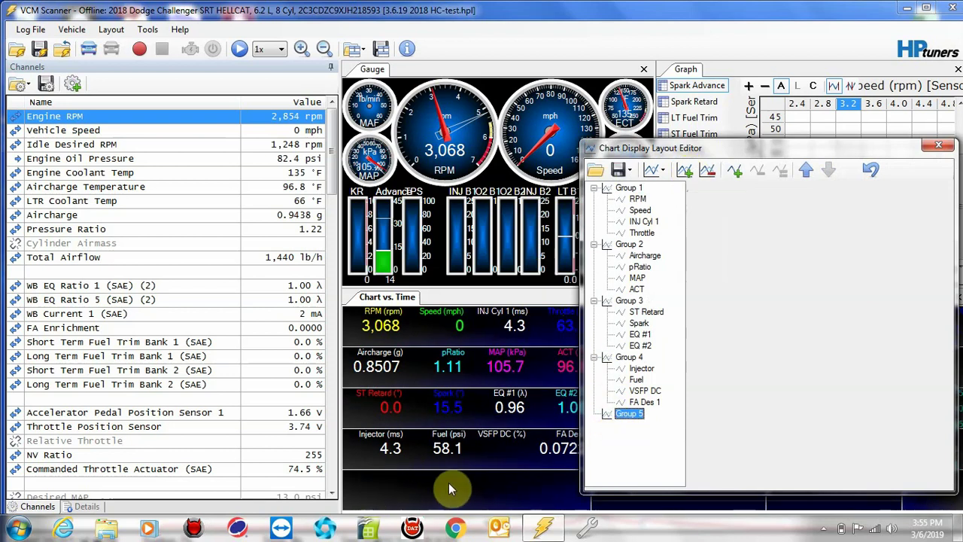
left_click(735, 173)
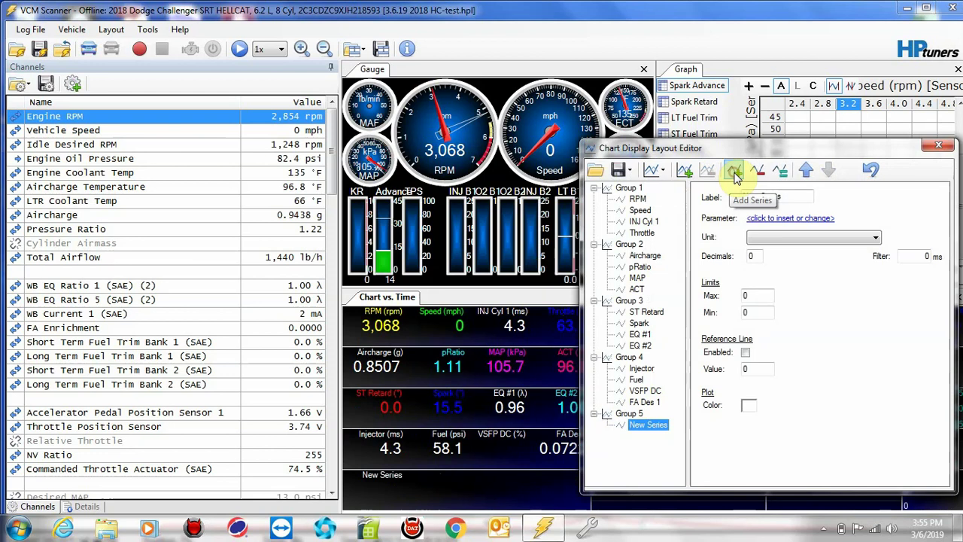
left_click(782, 219)
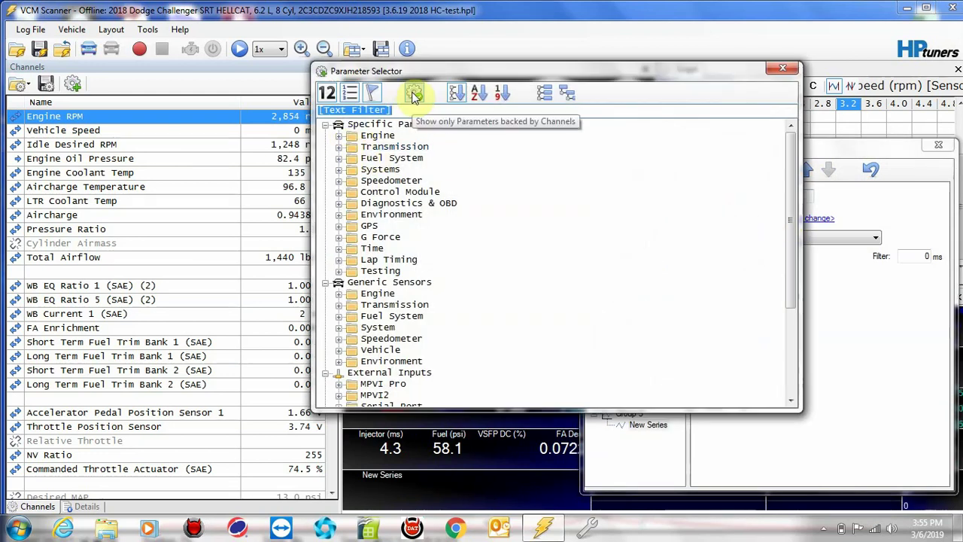
Step: Show only logged parameters and pick Engine > General > Engine Coolant Temp for the new series
left_click(413, 94)
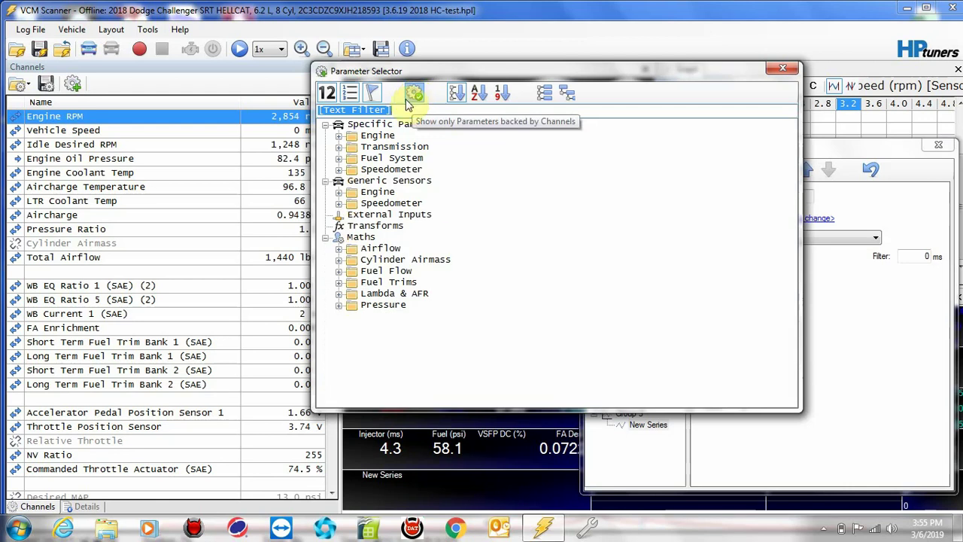
left_click(338, 136)
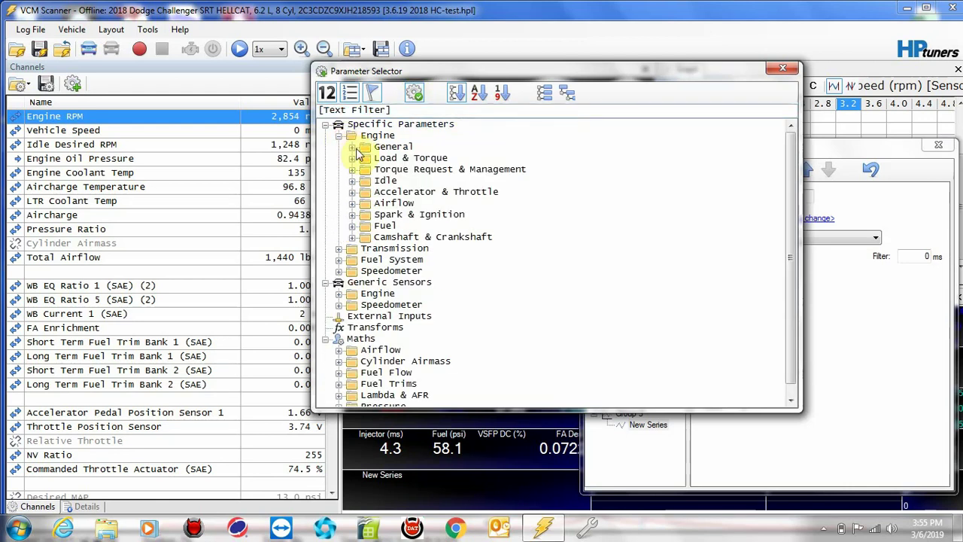
left_click(353, 147)
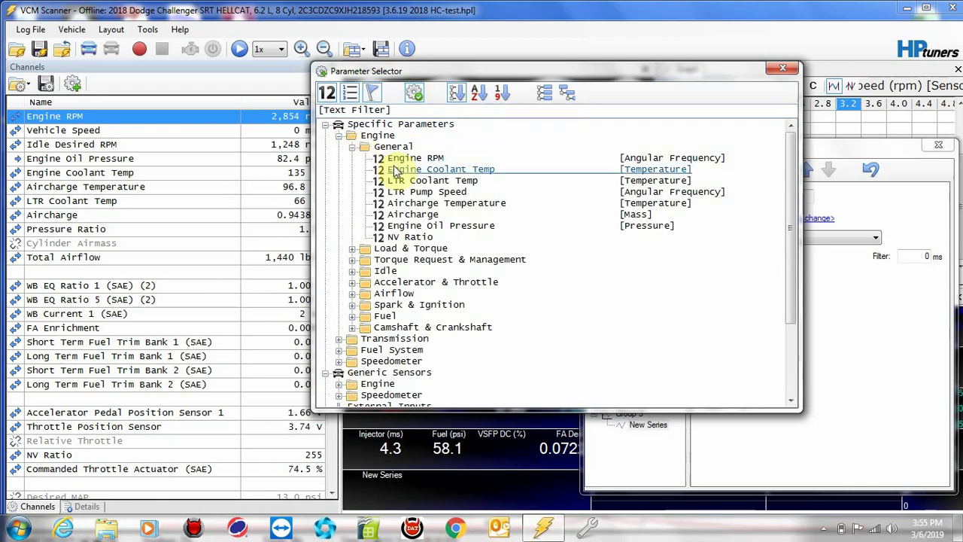
double_click(397, 170)
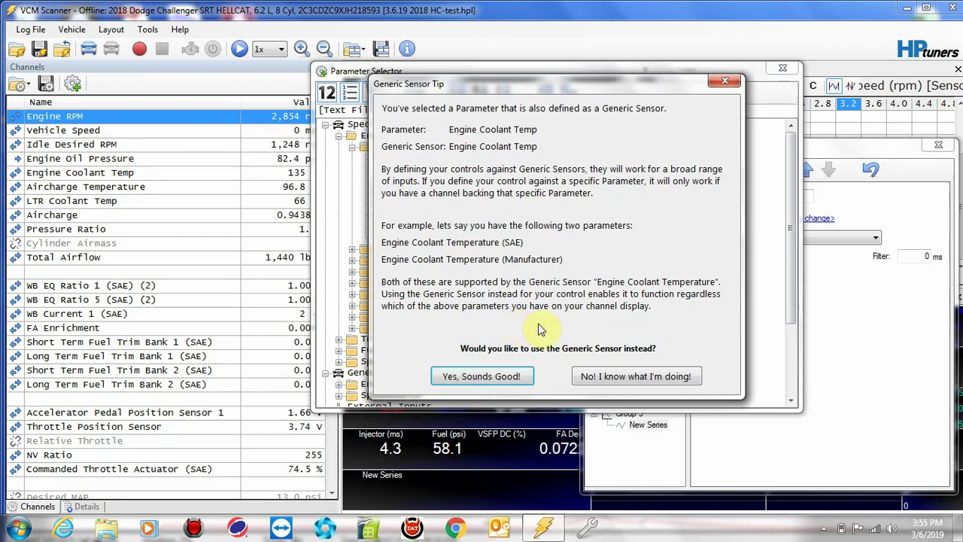
Step: Keep the specific coolant-temp parameter, close the editor, and view ECT at 1,298 rpm (135 °F)
left_click(608, 377)
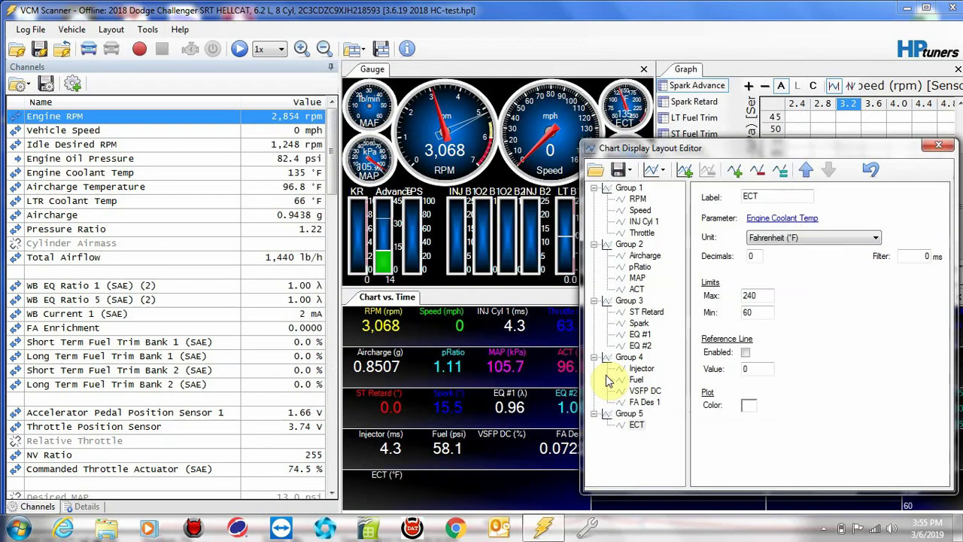
left_click(787, 239)
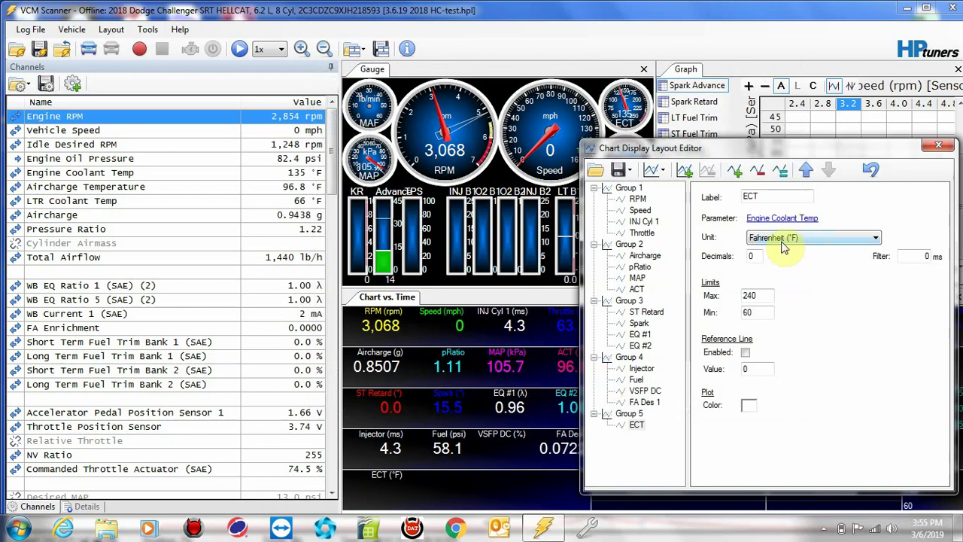
left_click(938, 145)
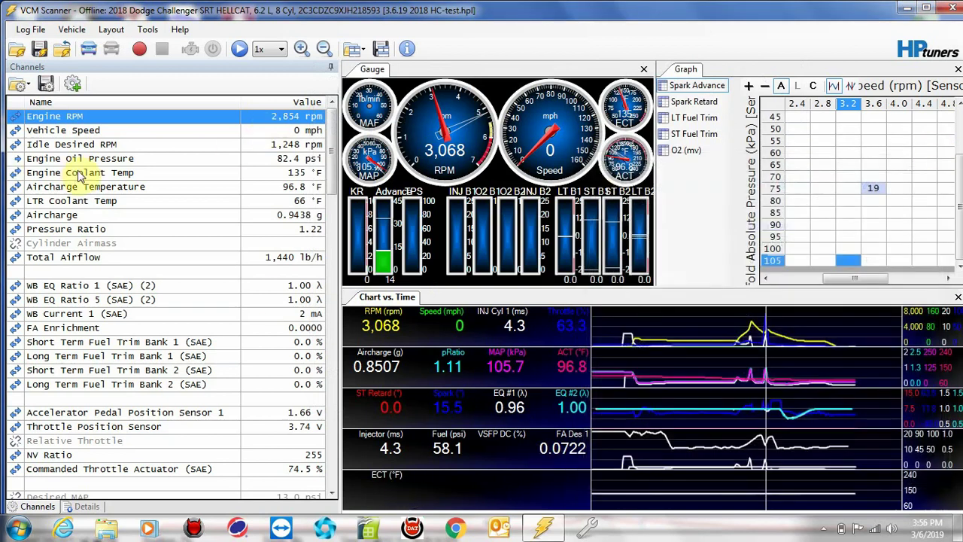
left_click(675, 489)
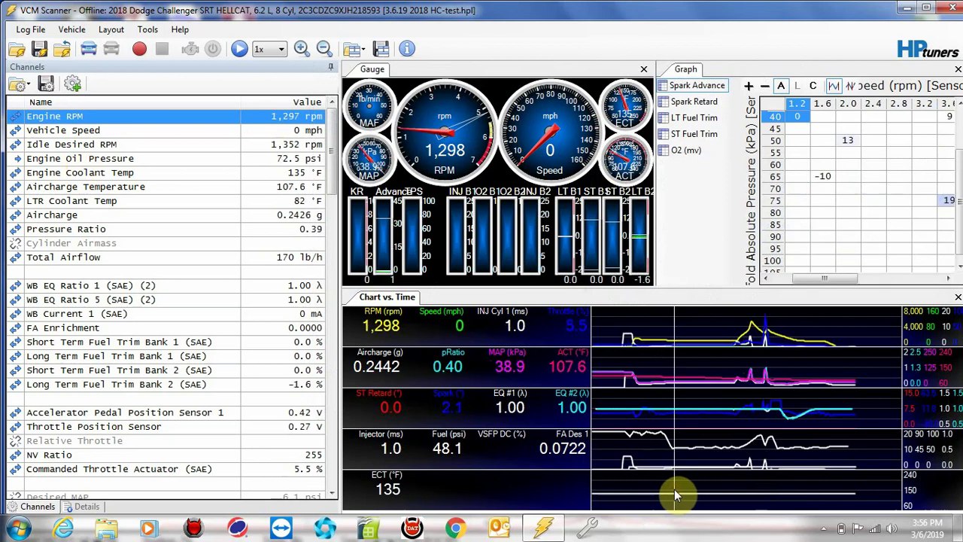